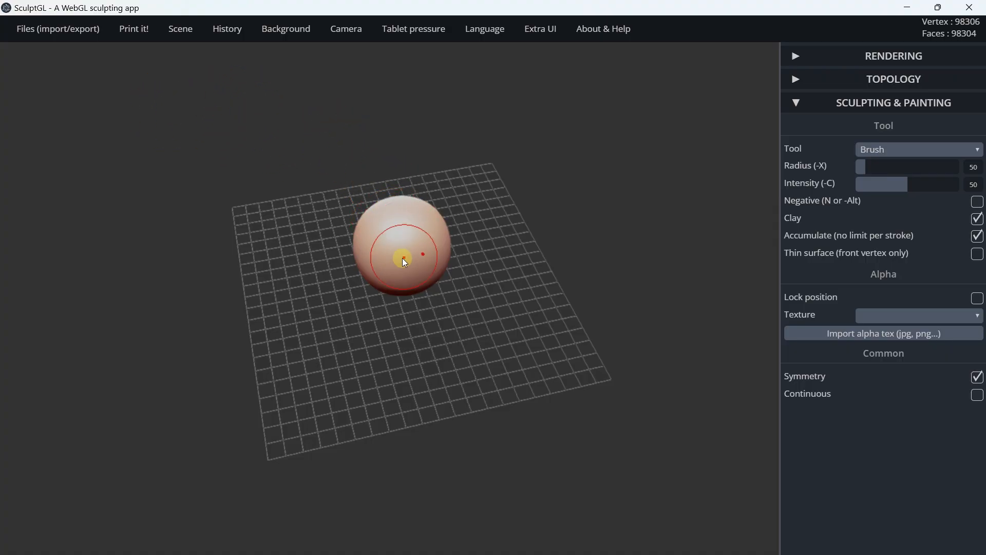
Step: Switch the sculpting tool from Brush to Transform for the sphere
key("space")
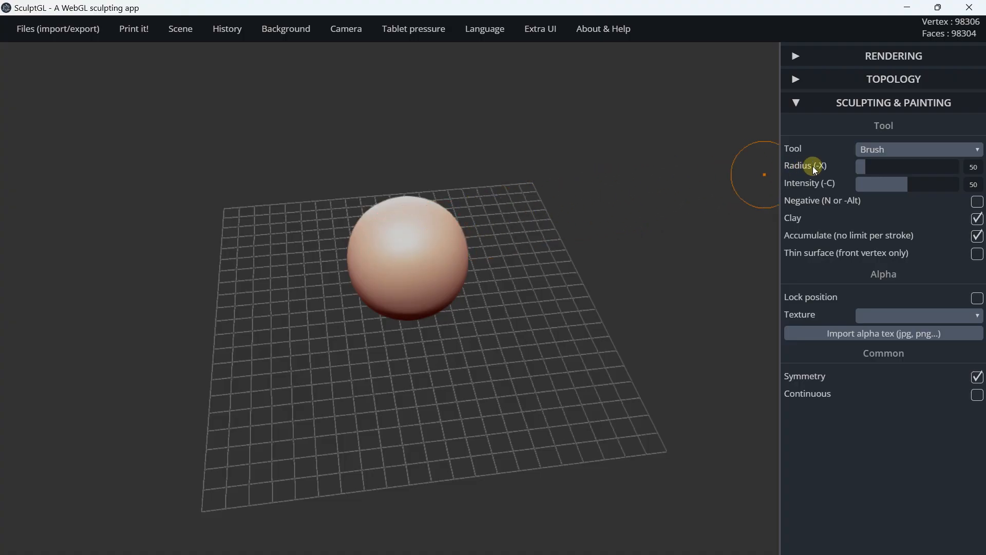
left_click(878, 151)
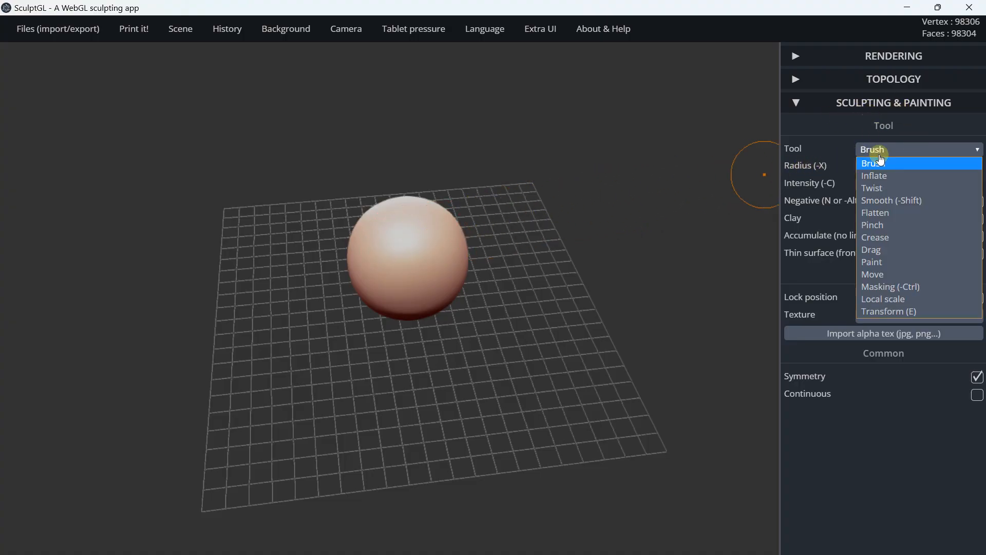
left_click(888, 312)
Step: Move the sphere along the X axis, then along the Z axis, and raise it along the Y axis
scroll(399, 252, "up", 5)
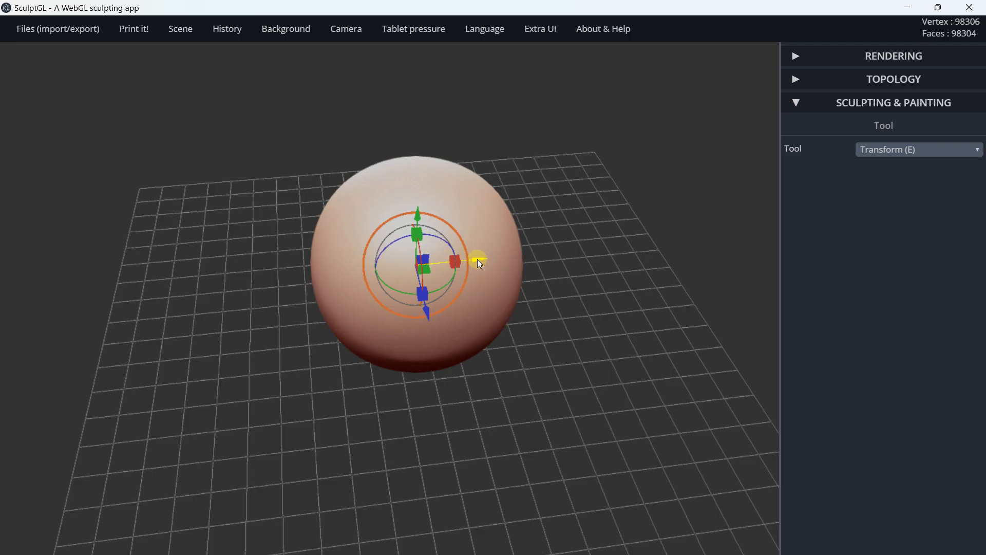
left_click_drag(482, 262, 550, 252)
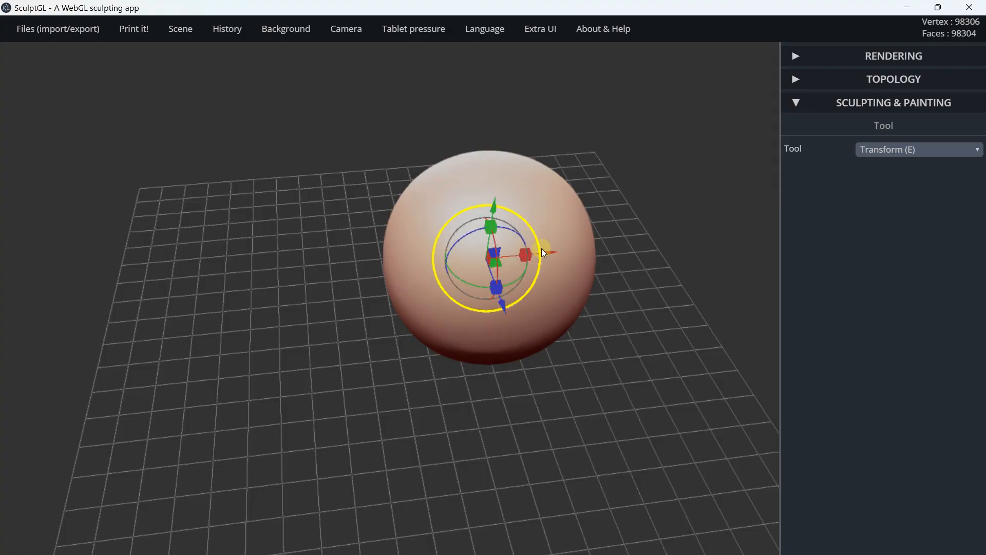
left_click_drag(500, 304, 499, 258)
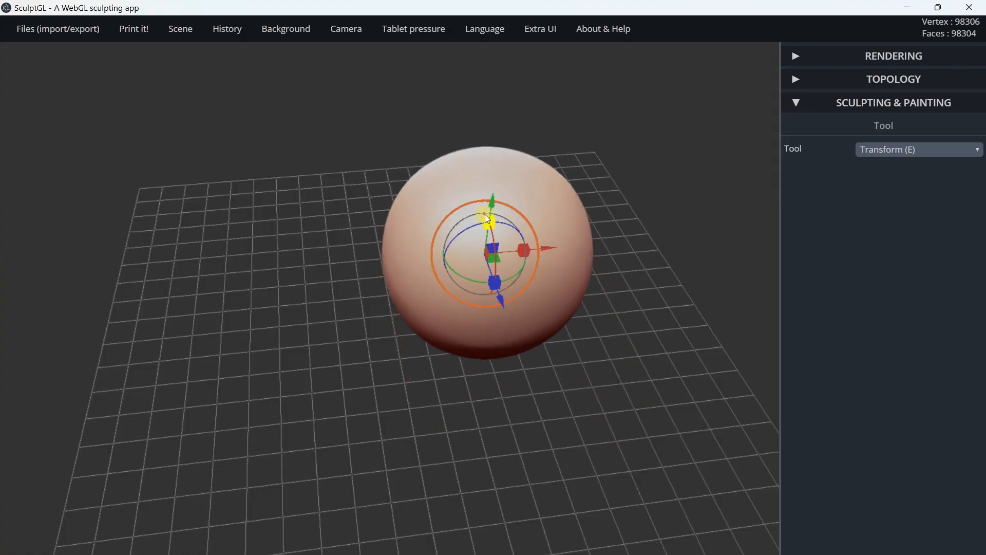
left_click_drag(491, 204, 506, 189)
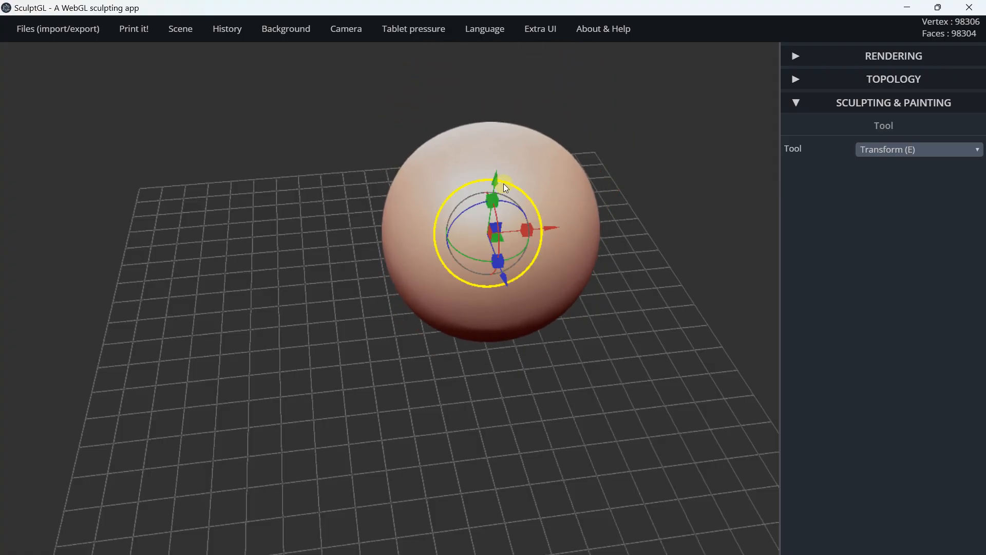
scroll(503, 180, "down", 1)
left_click(523, 142)
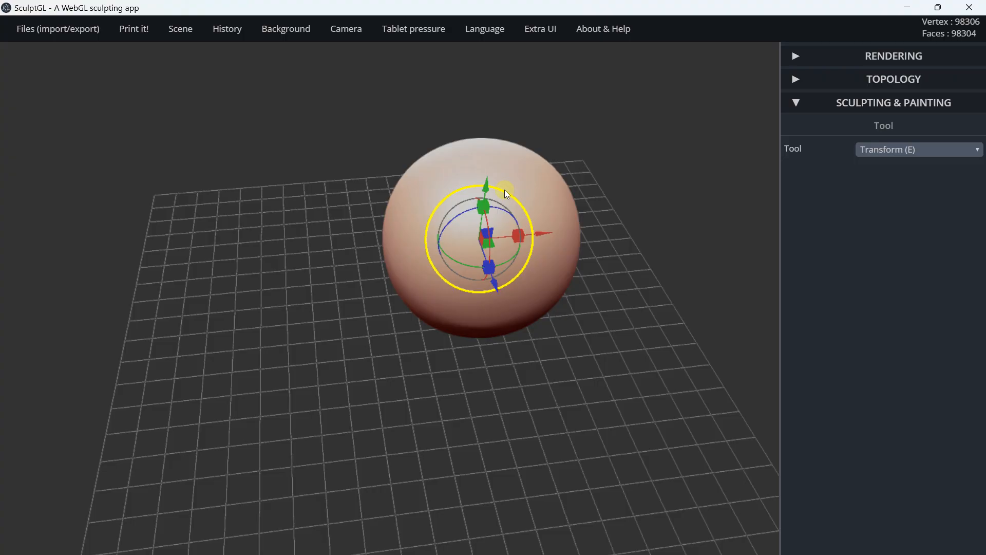
Step: Enlarge the sphere uniformly, then scale it along single axes into a wide, flattened ellipsoid
left_click_drag(504, 190, 532, 197)
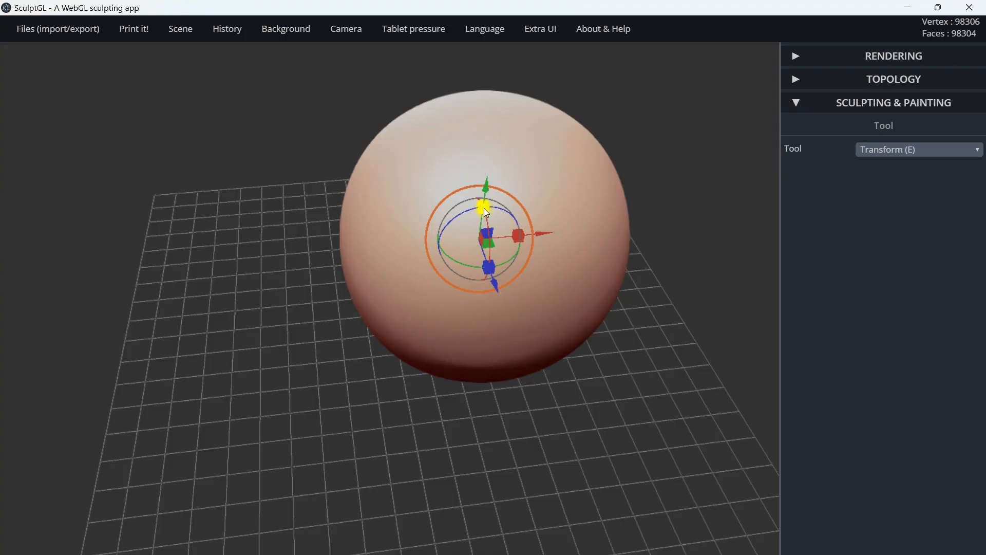
left_click_drag(483, 207, 540, 229)
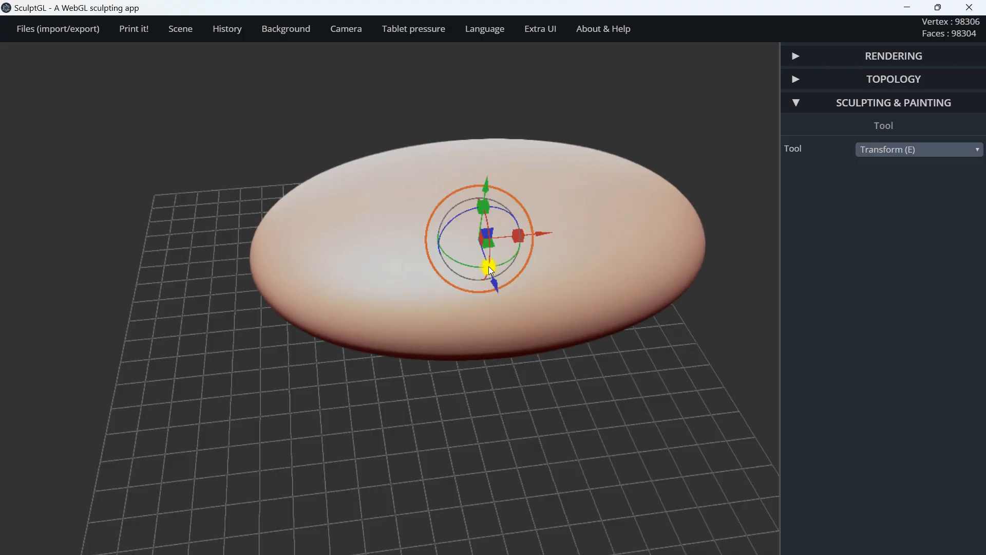
mouse_move(488, 273)
left_mouse_down()
mouse_move(500, 288)
mouse_move(496, 276)
left_mouse_up()
Step: Rotate the ellipsoid about its different axes with the Transform gizmo
left_click_drag(275, 276, 430, 292)
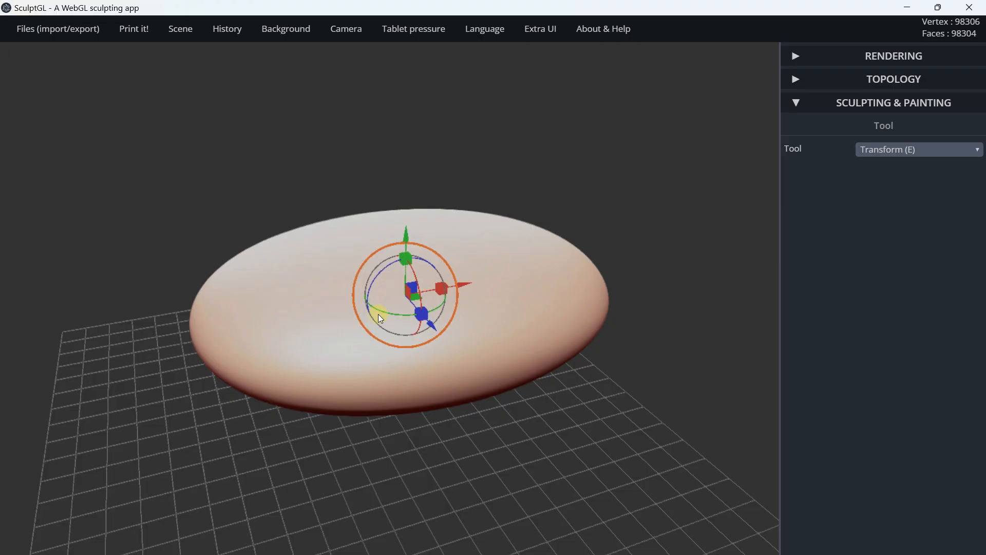
left_click_drag(383, 310, 420, 314)
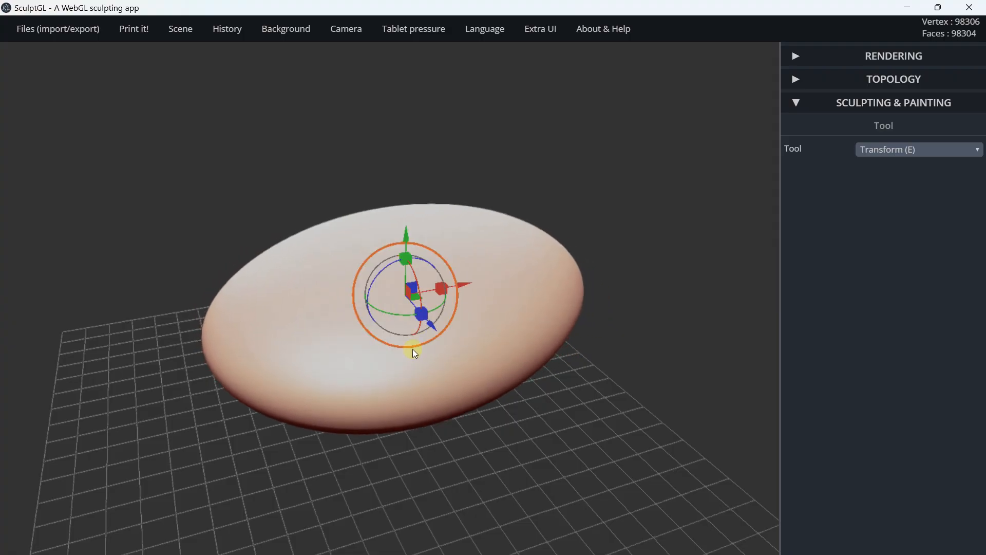
left_click_drag(428, 261, 429, 274)
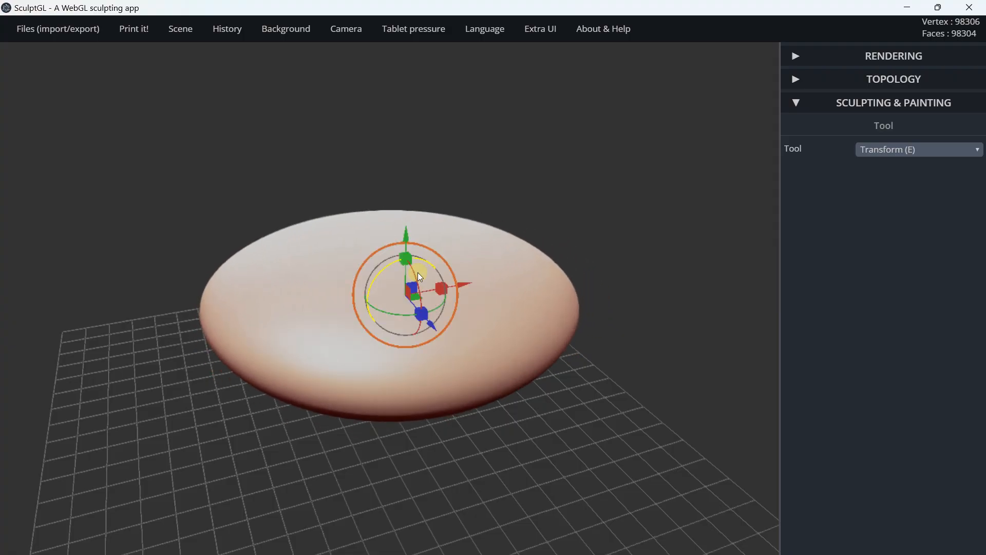
left_click_drag(403, 338, 346, 208)
Step: Delete the ellipsoid so the scene is empty
scroll(296, 254, "down", 3)
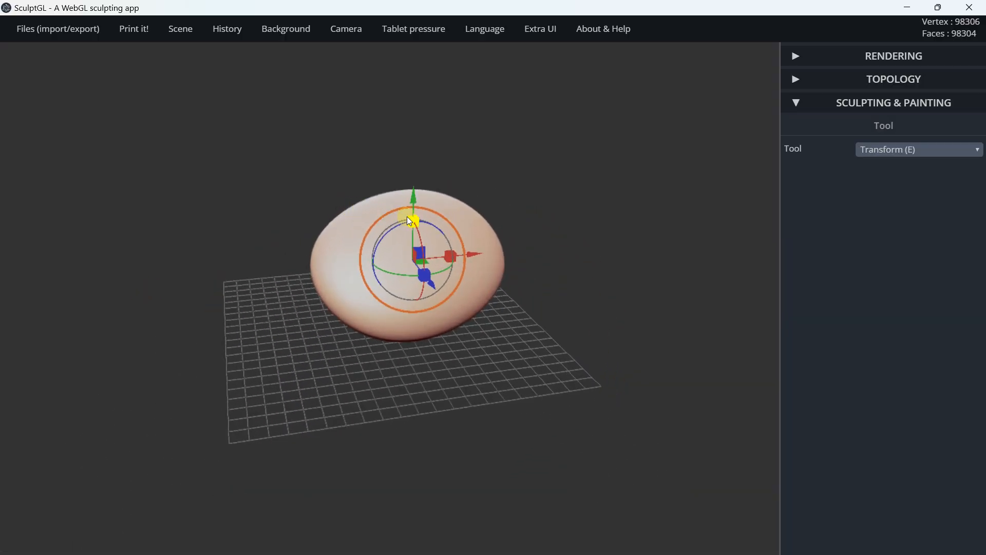
key("Delete")
left_click_drag(375, 205, 219, 98)
Step: Add a sphere, move it to the back-left corner of the grid, and flatten it vertically
mouse_move(178, 29)
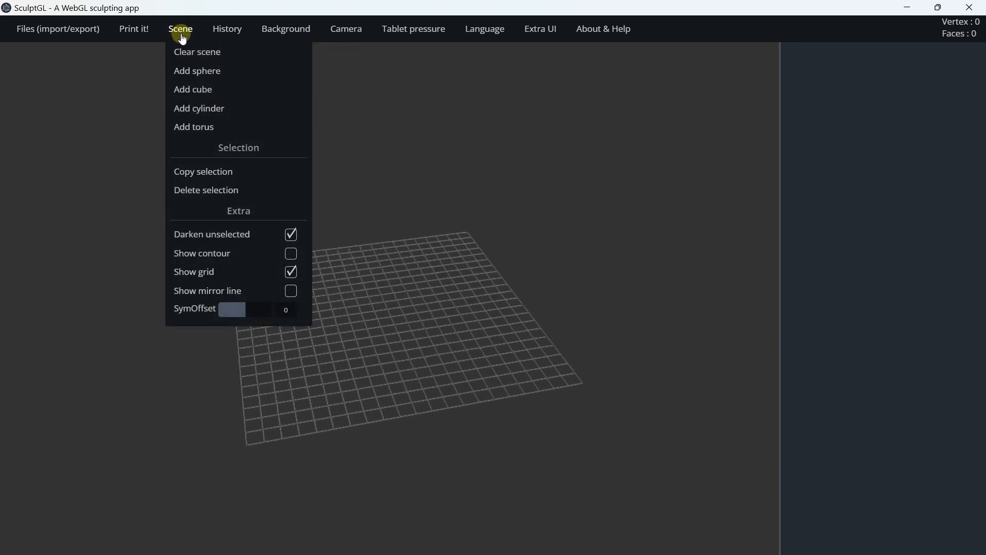
left_click(192, 72)
scroll(366, 244, "up", 3)
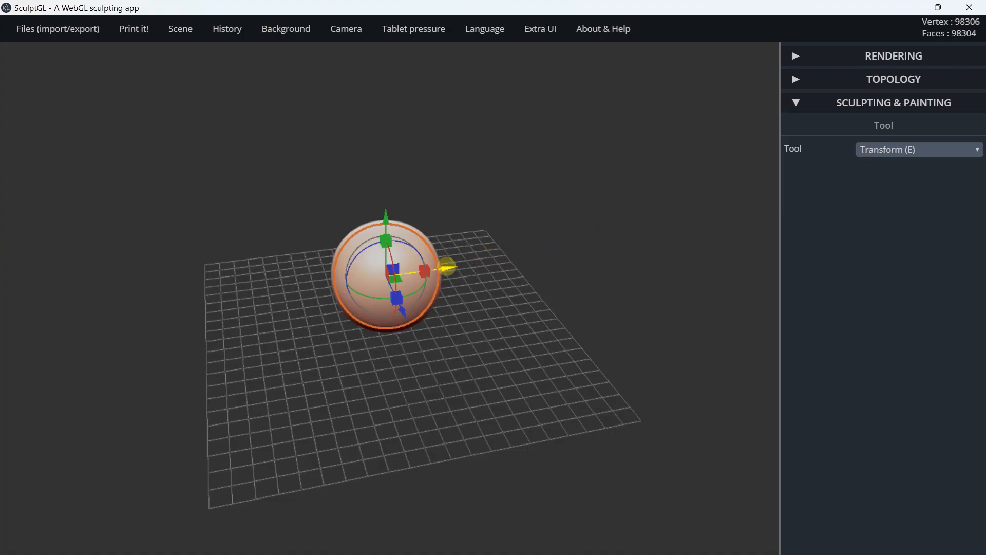
left_click_drag(445, 266, 318, 291)
left_click_drag(267, 332, 259, 291)
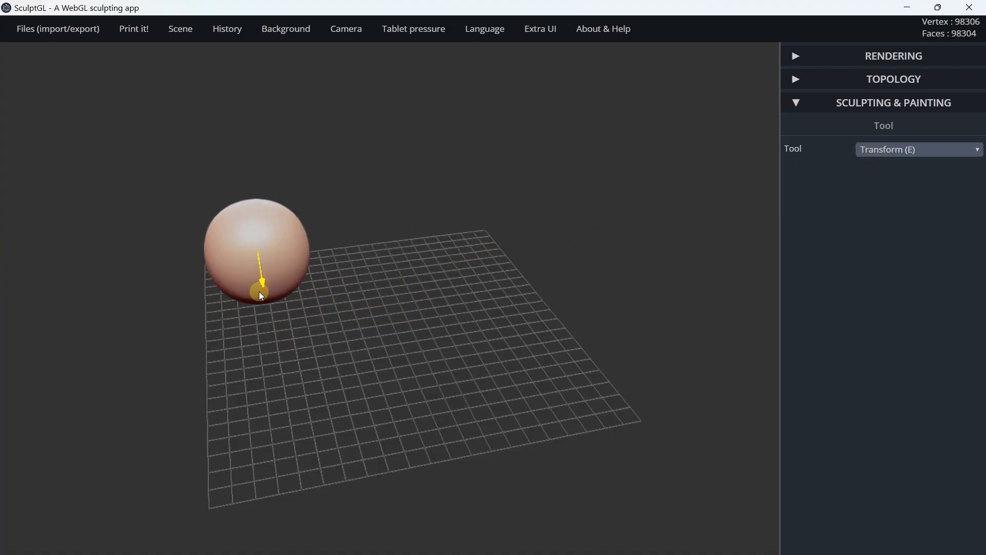
left_click_drag(249, 214, 256, 228)
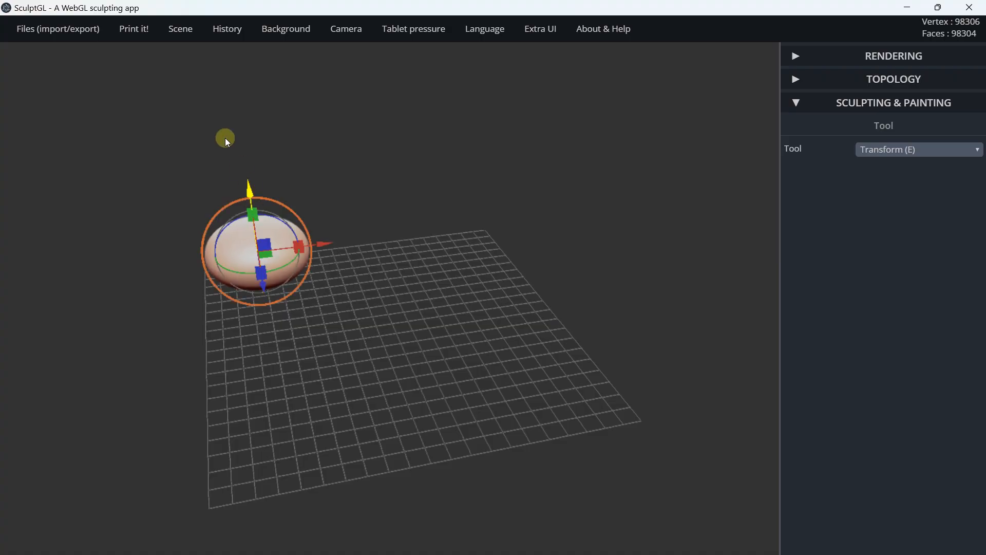
Step: Add a cube, move it behind the grid's back-right corner, and stretch it into a wide box
left_click(183, 30)
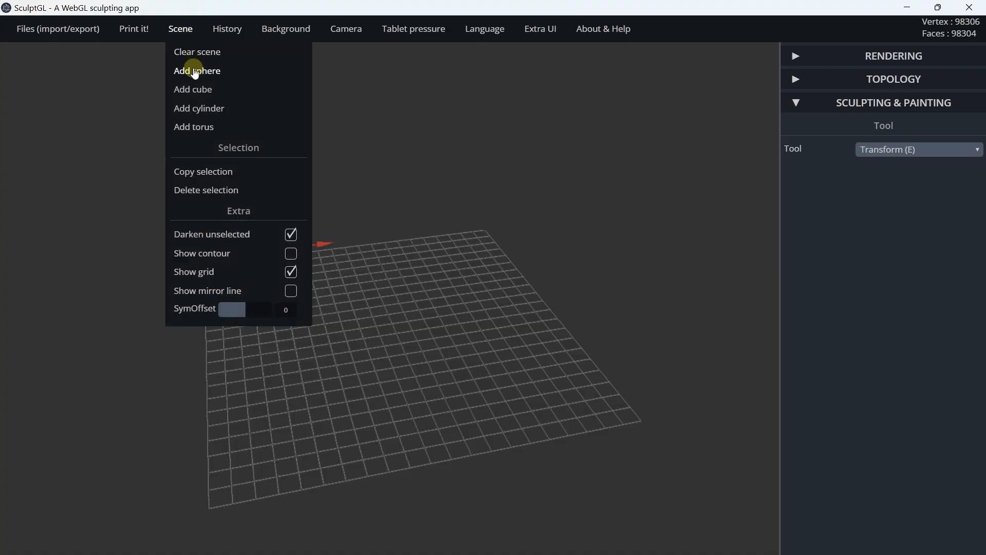
left_click(194, 89)
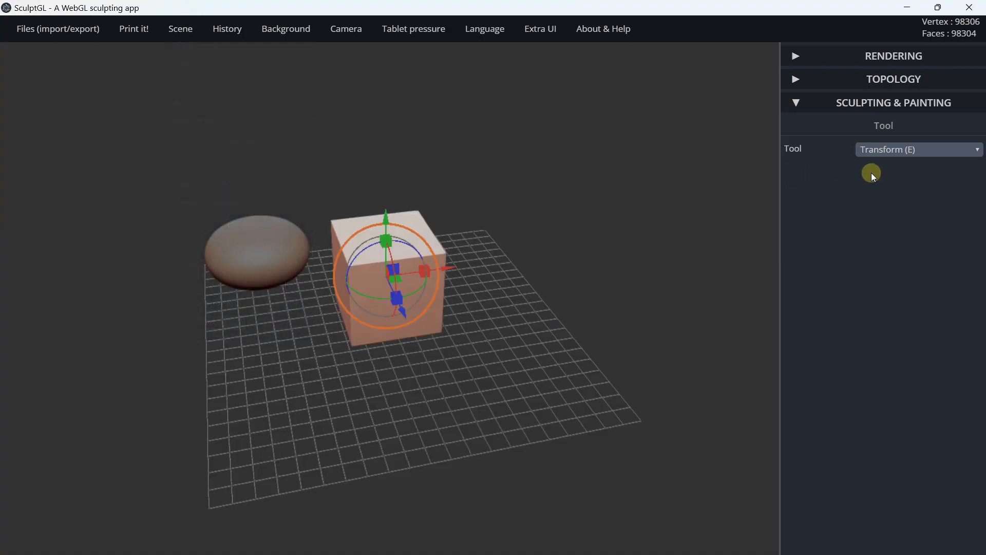
left_click_drag(387, 244, 472, 197)
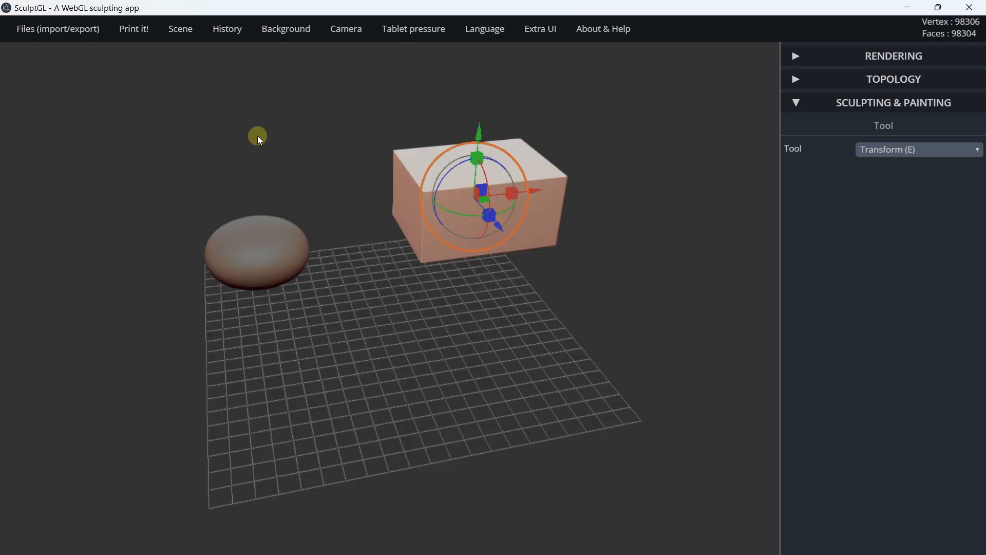
Step: Add a cylinder, move it in front of the flattened sphere at the grid's left edge, and shorten it
mouse_move(180, 29)
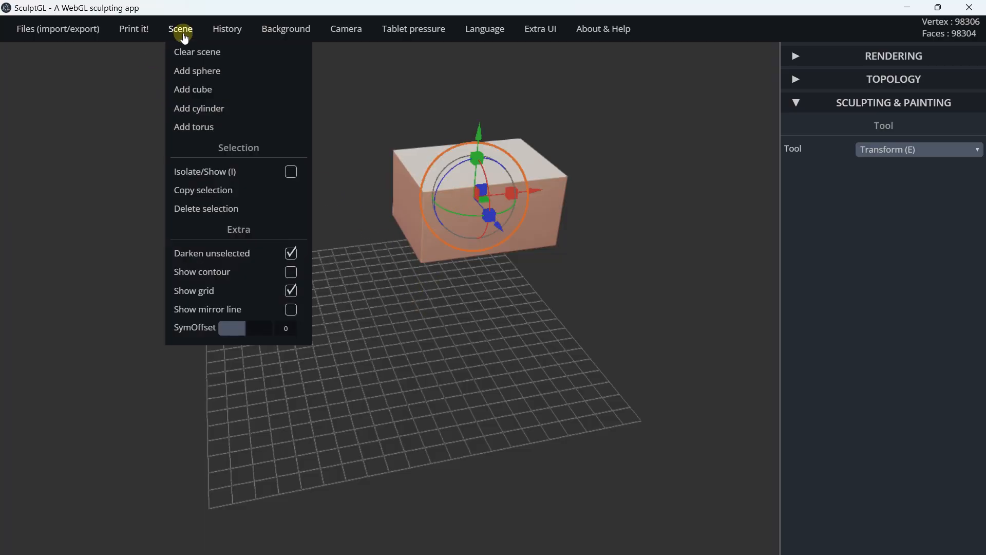
left_click(214, 106)
left_click_drag(445, 268, 369, 278)
left_click_drag(328, 315, 340, 373)
left_click_drag(388, 328, 305, 335)
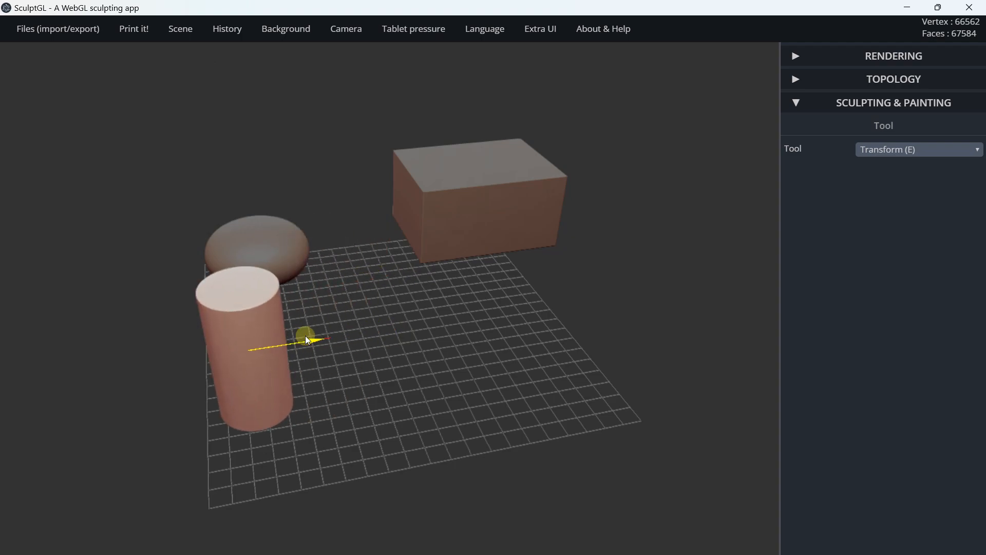
left_click_drag(238, 316, 243, 333)
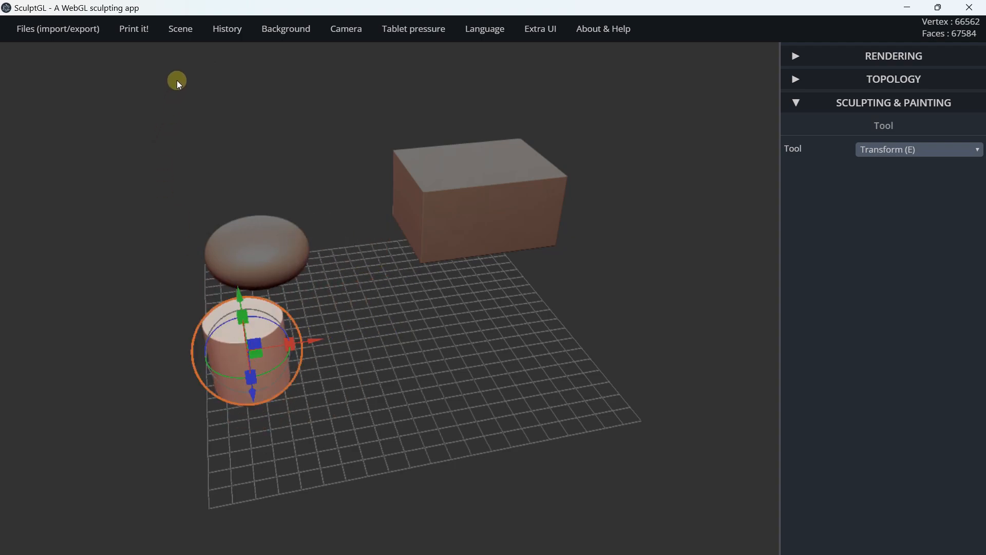
Step: Add a torus and move it towards the front of the grid
mouse_move(180, 29)
left_click(200, 121)
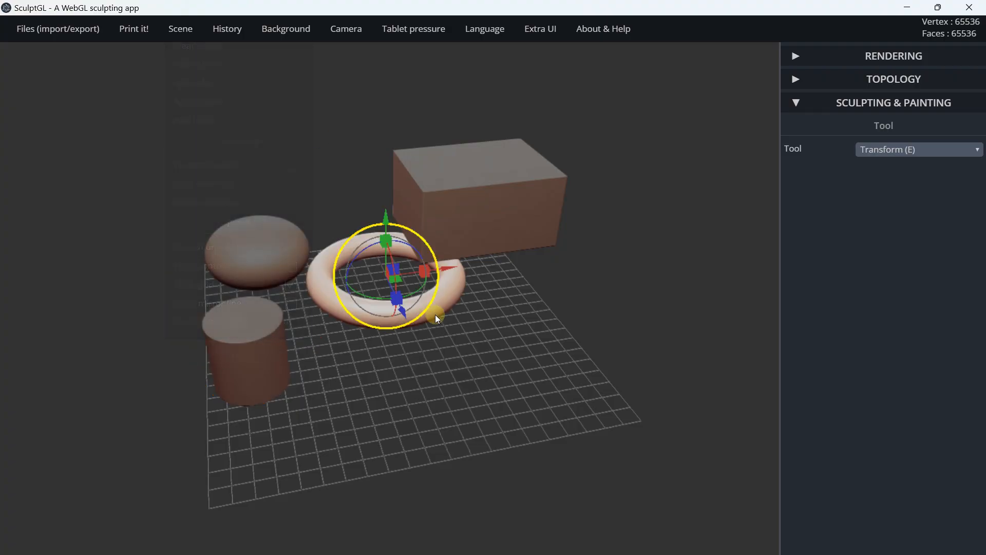
mouse_move(401, 312)
left_mouse_down()
mouse_move(447, 334)
mouse_move(495, 331)
mouse_move(475, 339)
mouse_move(420, 307)
mouse_move(420, 322)
mouse_move(418, 306)
left_mouse_up()
left_click_drag(357, 329, 568, 232)
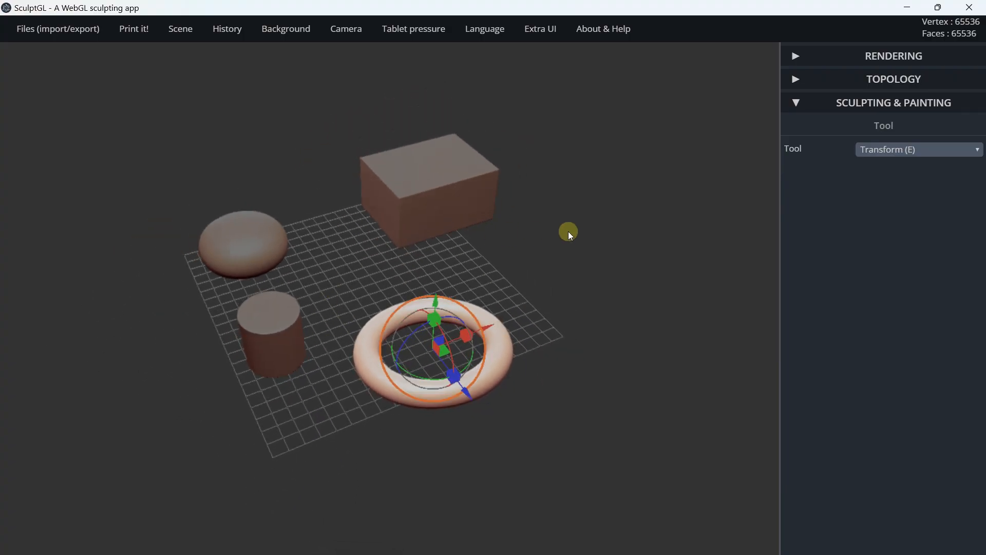
Step: Delete the torus, the box, the flattened sphere and the cylinder from the scene
key("space")
scroll(531, 209, "down", 4)
scroll(531, 209, "down", 10)
left_click_drag(442, 259, 454, 250)
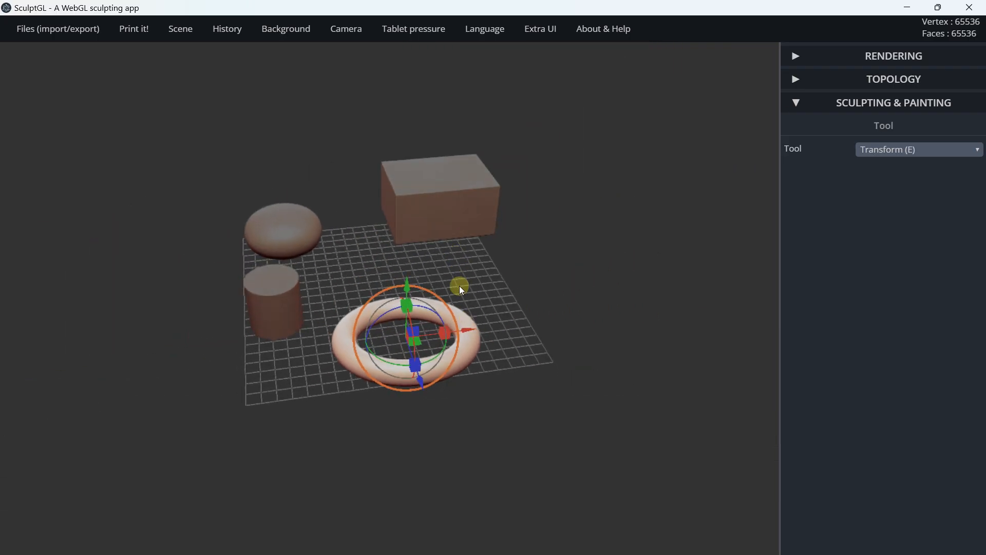
key("Delete")
left_click(466, 190)
key("Delete")
left_click(295, 216)
key("Delete")
left_click(280, 279)
key("Delete")
scroll(338, 235, "up", 3)
mouse_move(353, 228)
left_mouse_down()
mouse_move(367, 220)
mouse_move(363, 236)
left_mouse_up()
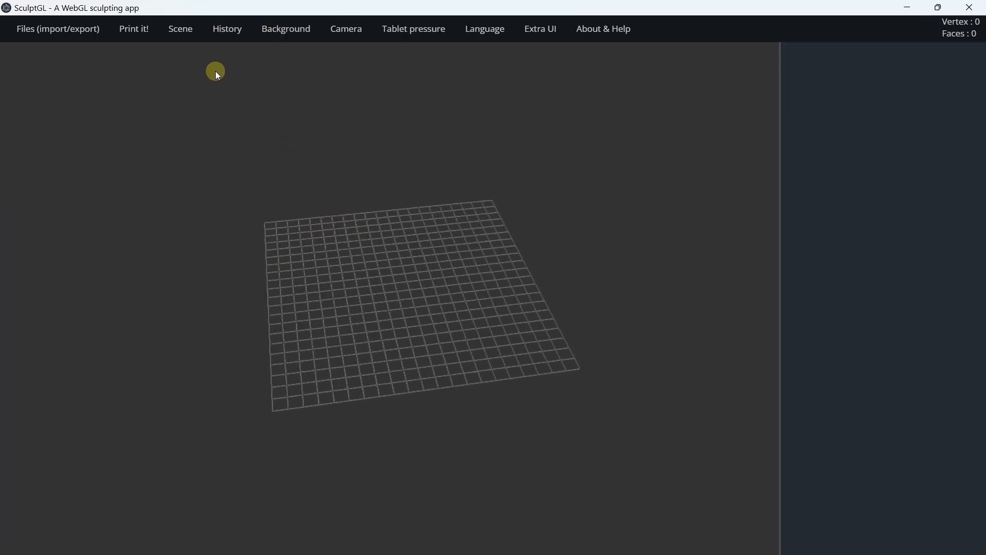
Step: Add a cube and scale it into a wide, flat slab
mouse_move(181, 28)
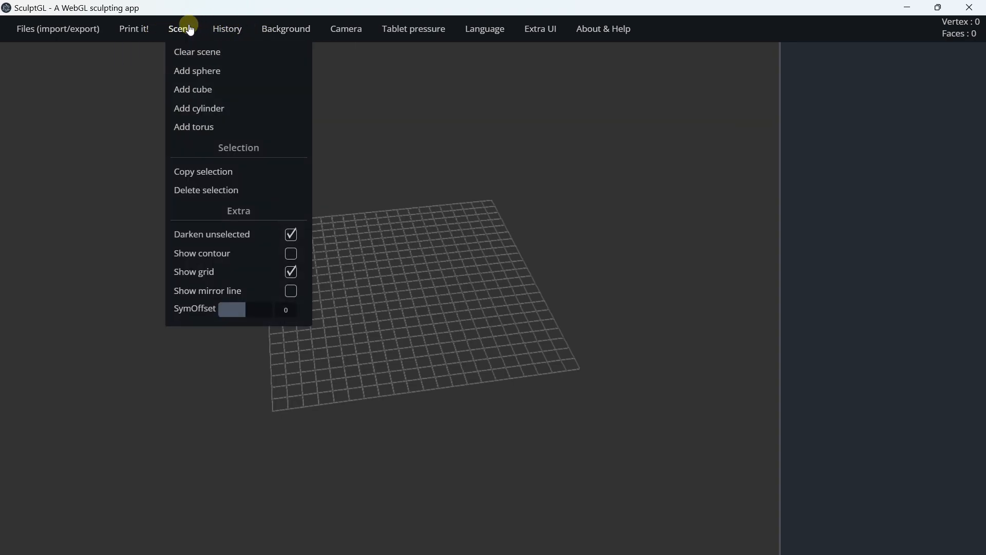
left_click(189, 91)
scroll(381, 252, "up", 6)
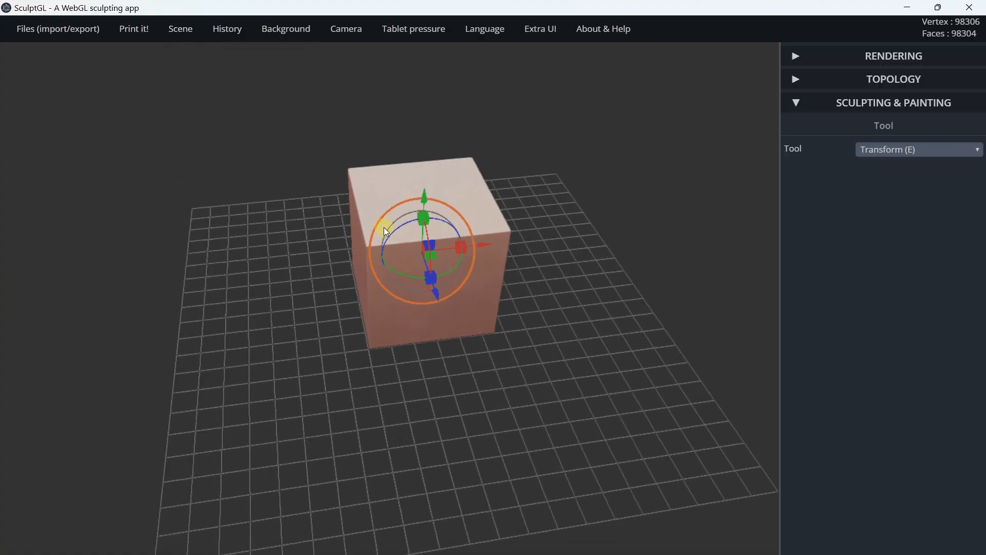
scroll(386, 219, "up", 3)
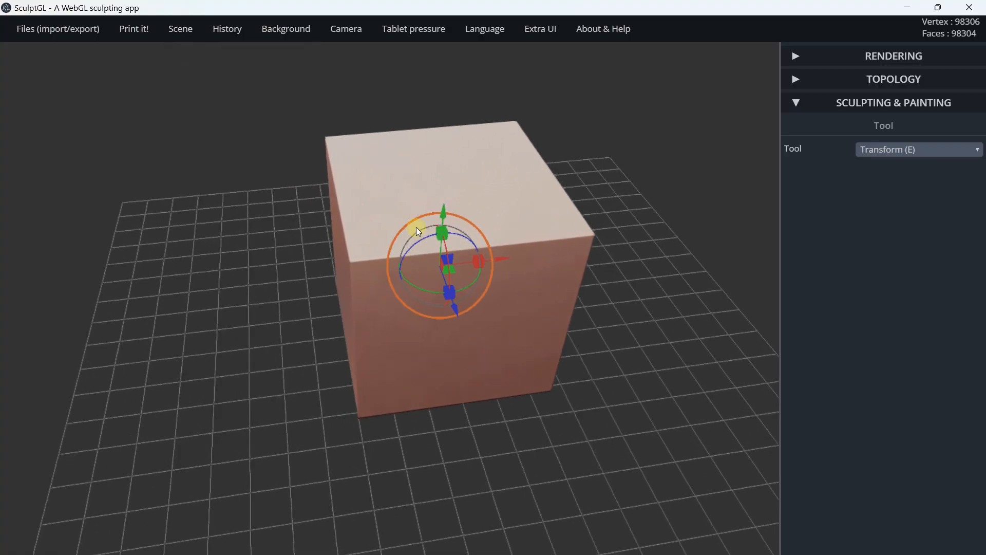
scroll(472, 221, "down", 2)
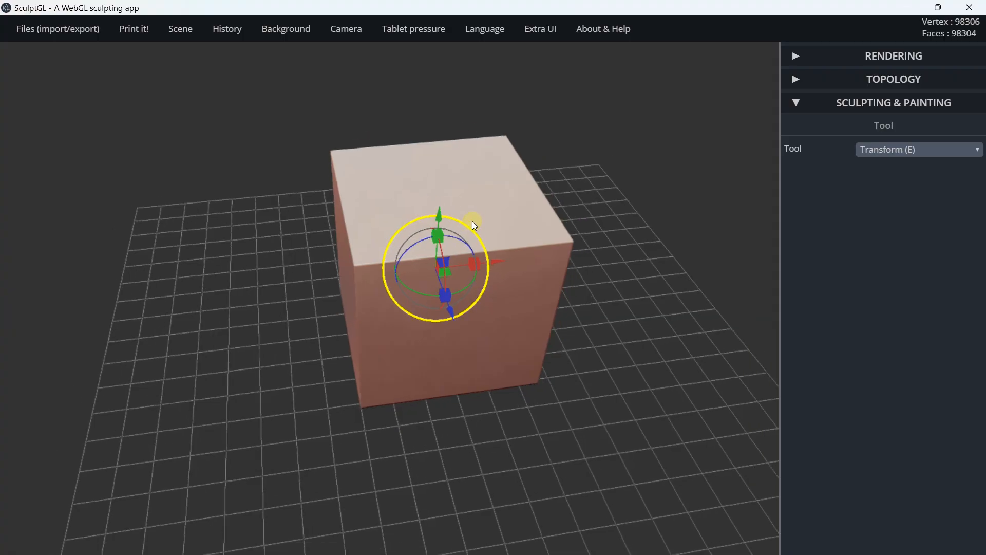
left_click_drag(460, 230, 501, 219)
left_click_drag(430, 242, 428, 269)
right_click_drag(412, 255, 409, 180)
left_click_drag(430, 232, 390, 285)
scroll(429, 257, "up", 3)
scroll(429, 252, "up", 2)
scroll(421, 247, "down", 5)
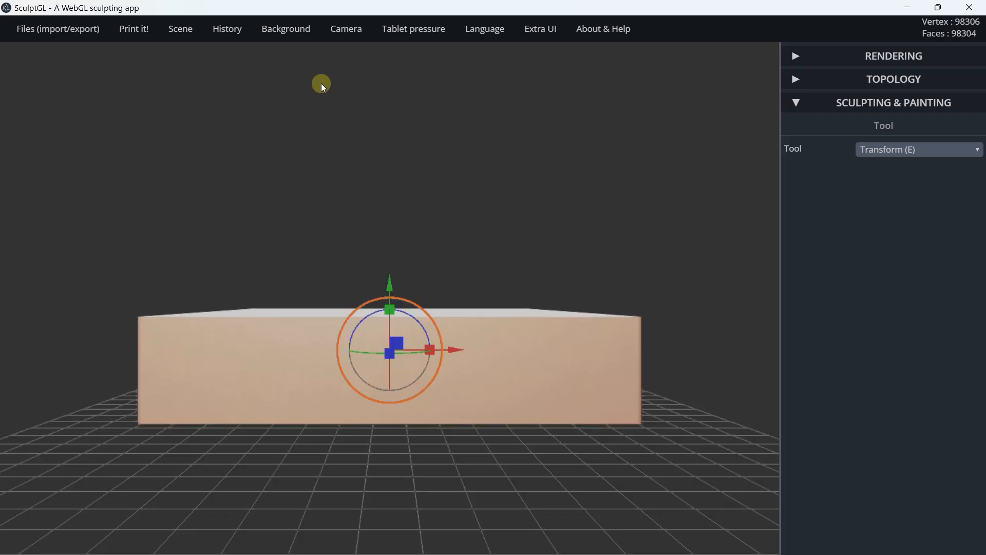
Step: Set the camera projection to Orthographic and lower the slab vertically onto the grid
mouse_move(229, 37)
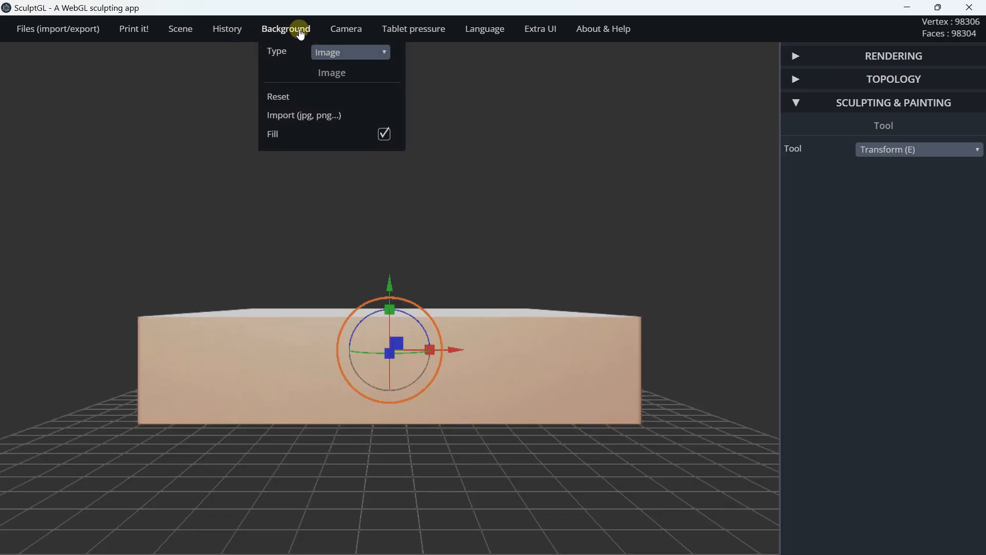
mouse_move(341, 34)
left_click(366, 142)
left_click(367, 165)
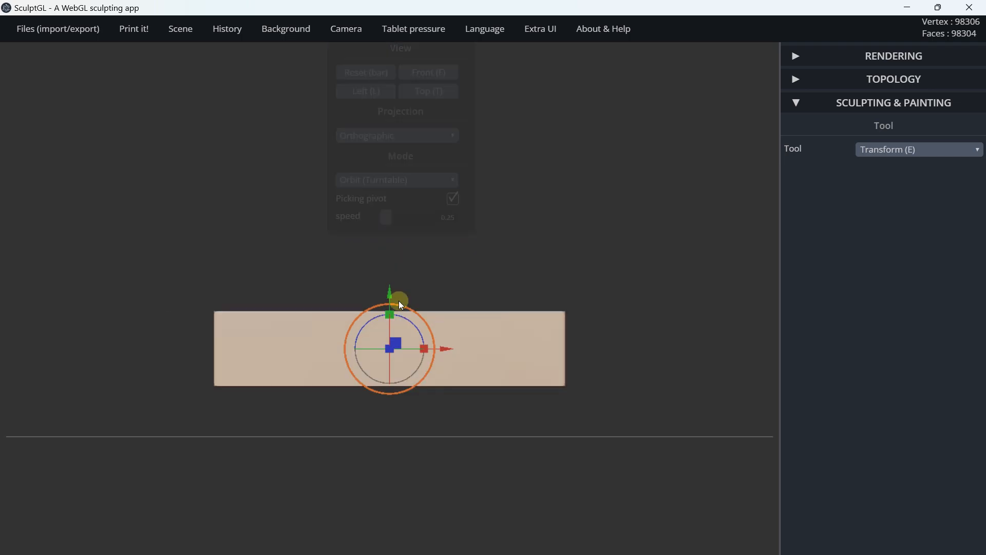
left_click_drag(390, 293, 396, 327)
left_click_drag(374, 248, 318, 161)
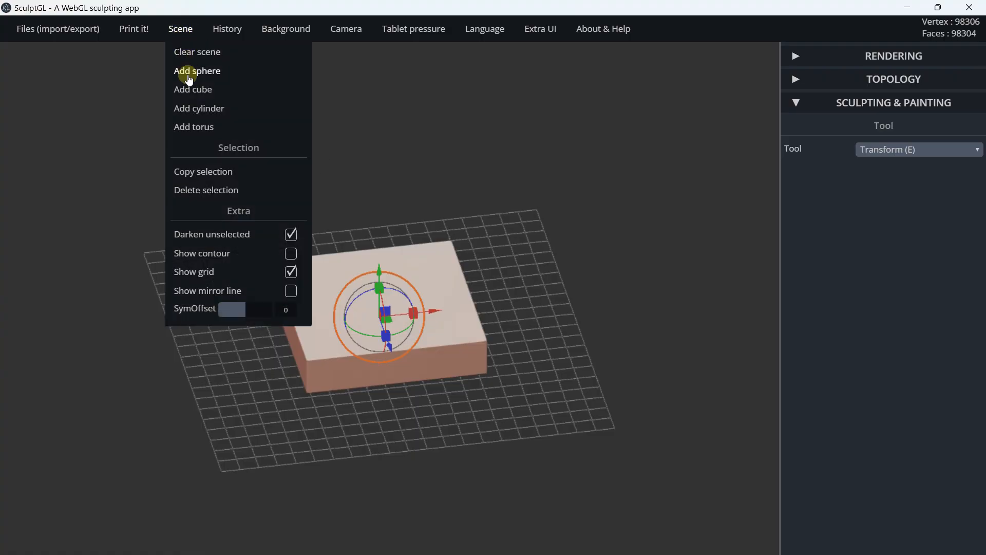
Step: Duplicate the slab, scale the copy down uniformly and raise it onto the top of the original slab
left_click(201, 177)
mouse_move(376, 255)
left_mouse_down()
mouse_move(356, 221)
mouse_move(370, 263)
mouse_move(371, 239)
left_mouse_up()
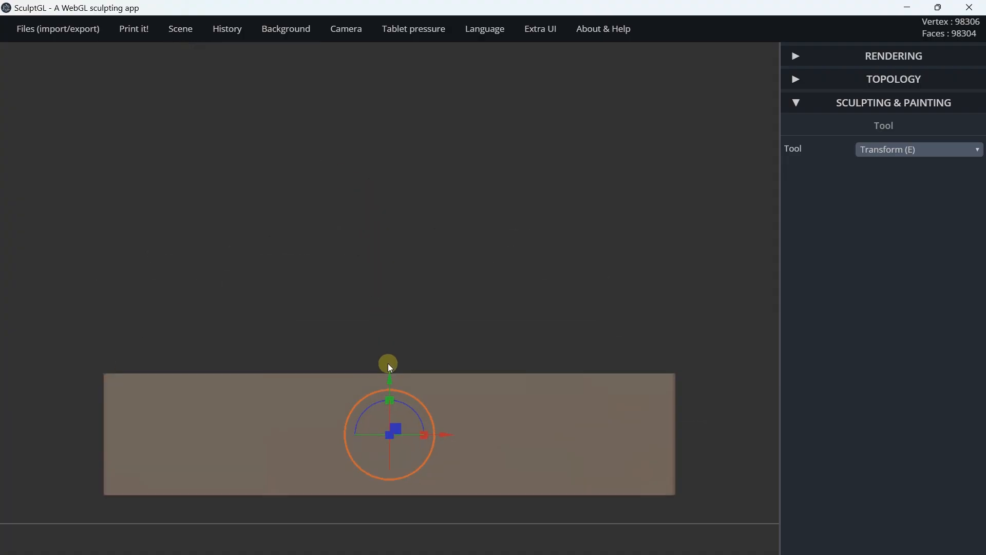
left_click_drag(390, 379, 392, 249)
left_click_drag(335, 196, 218, 158)
left_click_drag(288, 173, 326, 251)
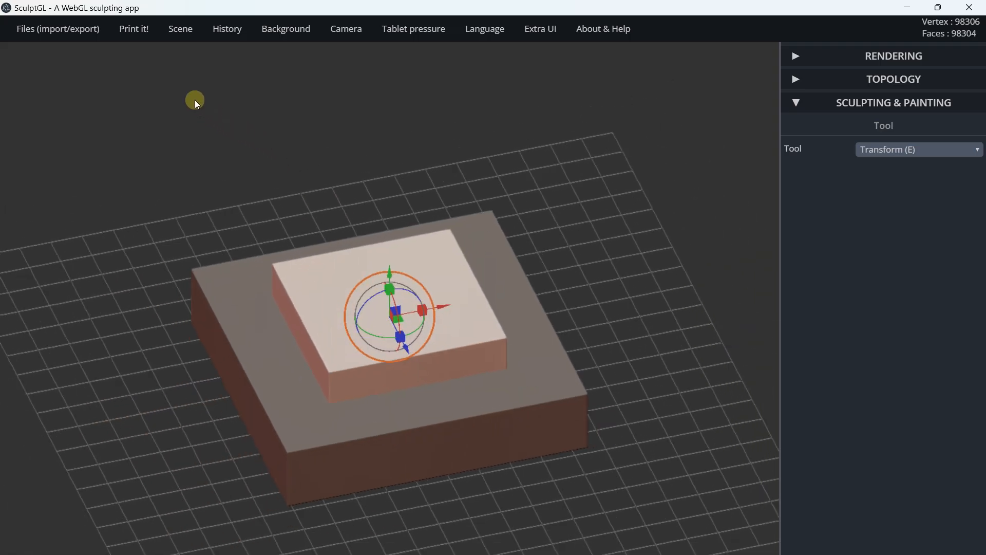
Step: Add a cylinder at the centre of the stepped base and raise it above the upper slab
mouse_move(176, 31)
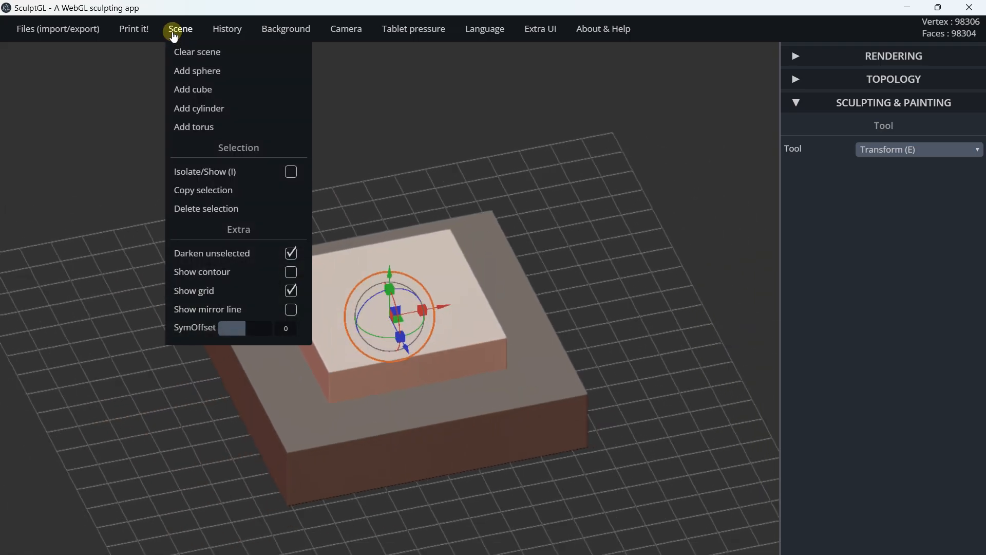
left_click(216, 109)
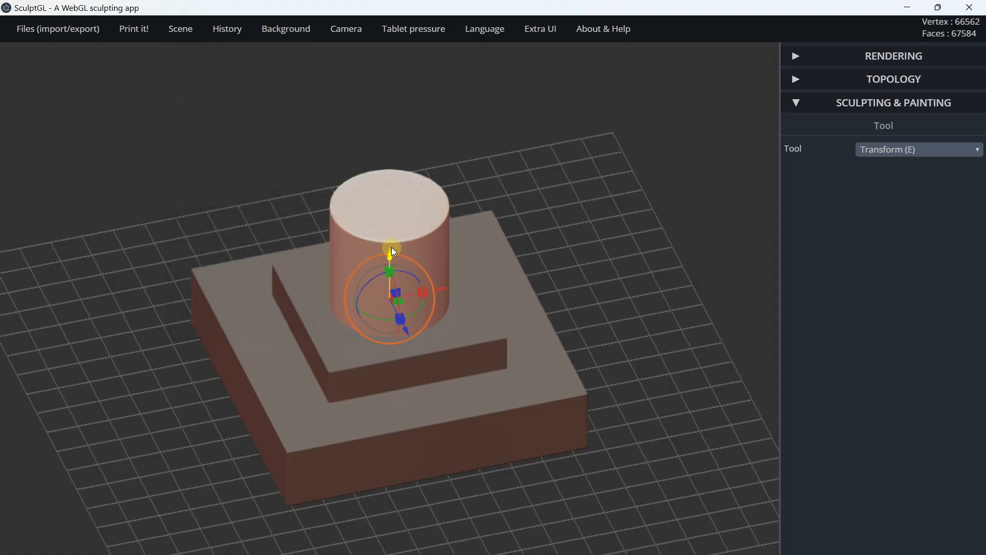
scroll(390, 251, "down", 2)
left_click_drag(391, 256, 390, 160)
scroll(476, 156, "down", 3)
Step: Stretch the cylinder vertically into a tall column and slim it to fit the upper slab
key("shift")
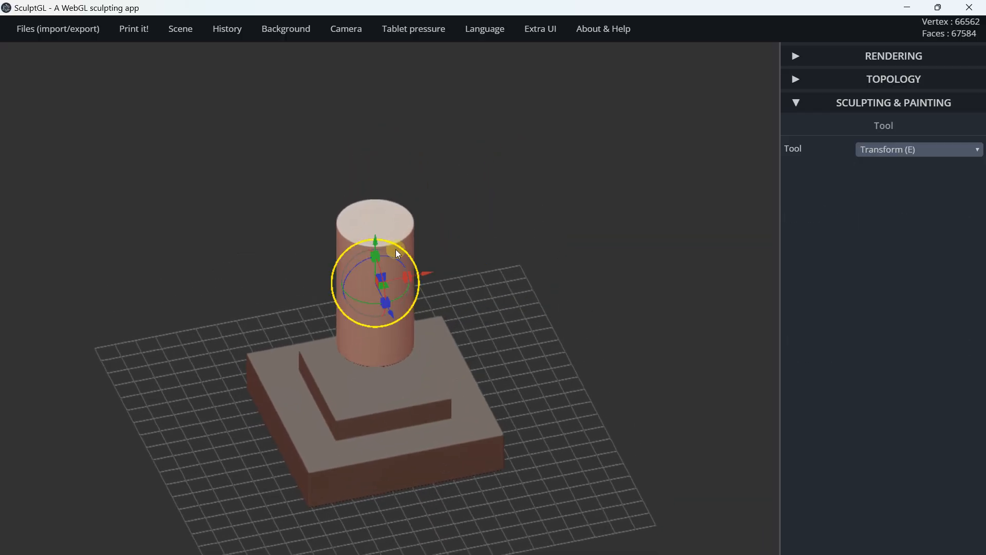
left_click_drag(378, 256, 380, 211)
right_click_drag(393, 209, 406, 249)
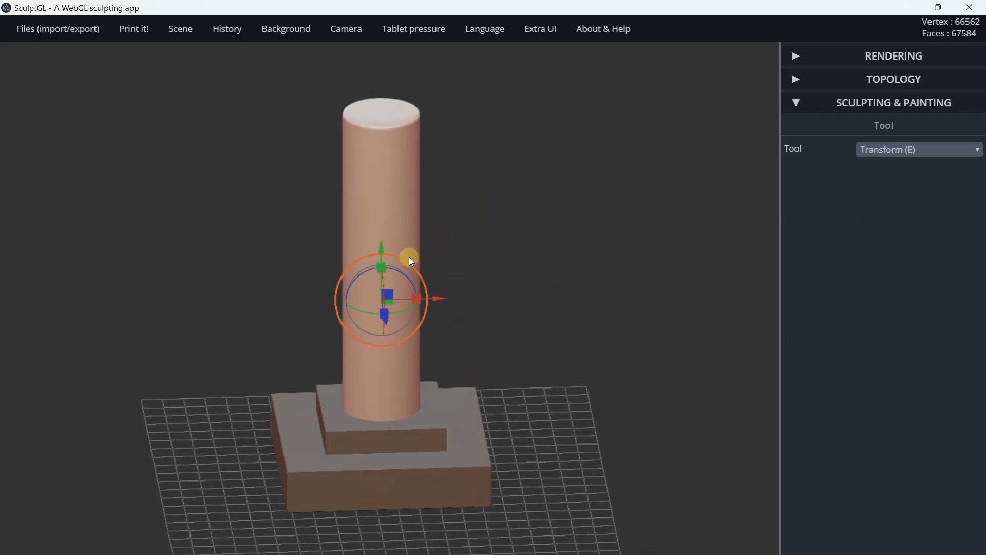
left_click_drag(414, 266, 377, 227)
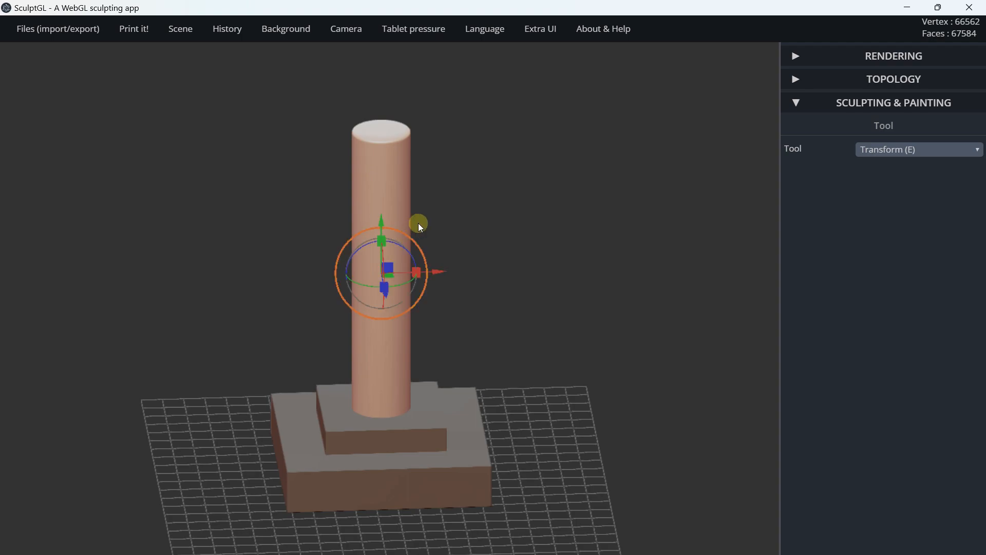
Step: Check from the front and from oblique views how the column sits on the stepped base
key("f")
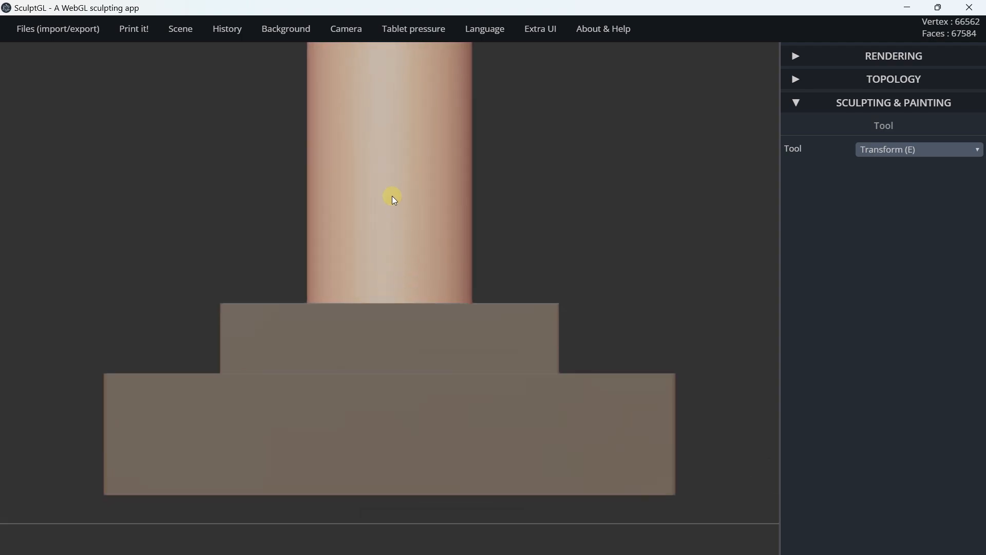
scroll(392, 195, "down", 5)
middle_click_drag(465, 124, 441, 321)
mouse_move(368, 193)
left_mouse_down()
mouse_move(374, 153)
mouse_move(378, 202)
left_mouse_up()
scroll(276, 215, "down", 5)
left_click_drag(275, 206, 332, 242)
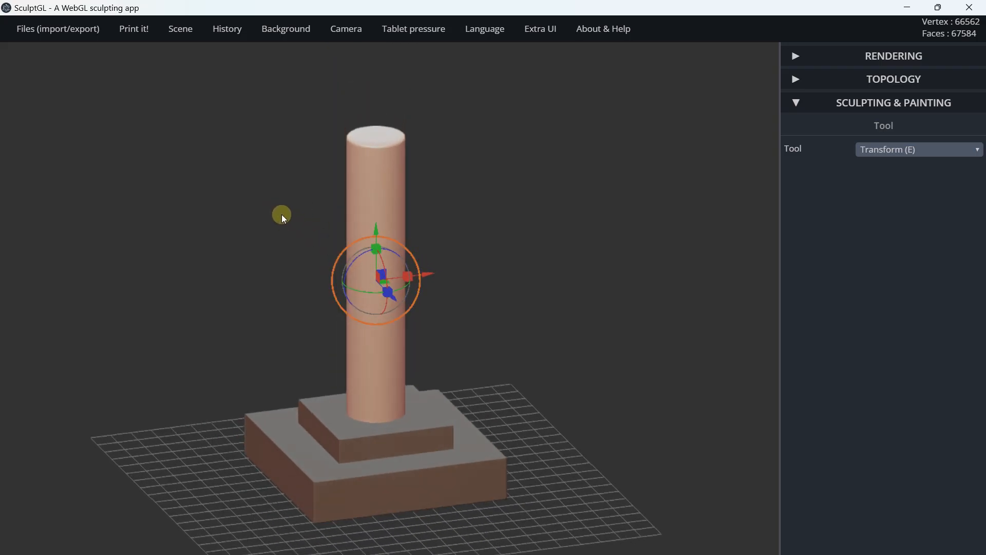
scroll(339, 221, "up", 3)
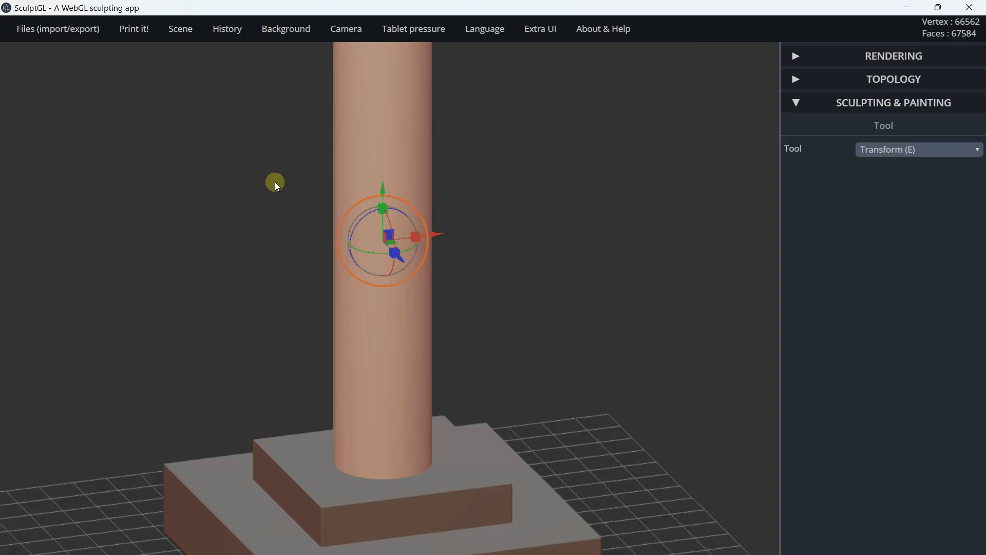
scroll(274, 153, "down", 3)
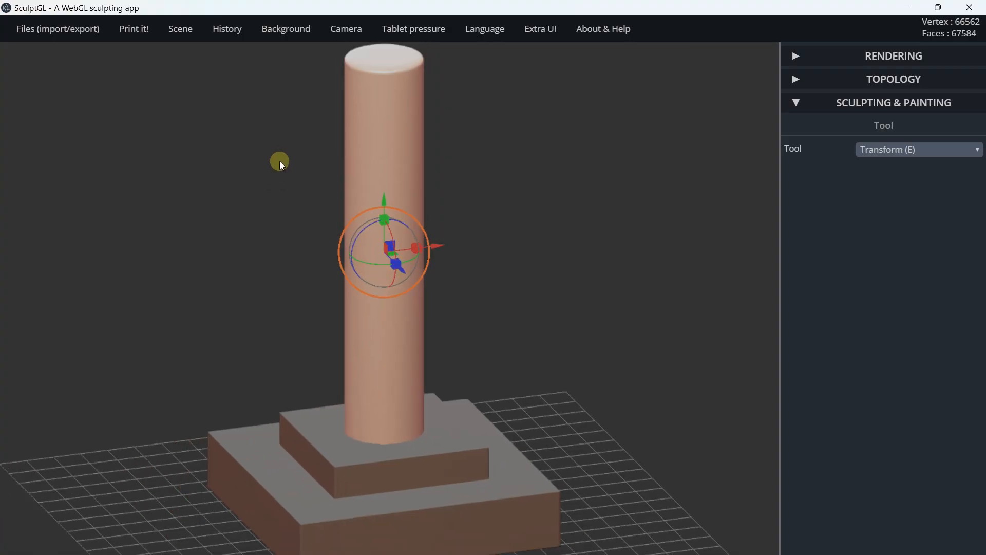
left_click_drag(279, 159, 282, 174)
scroll(278, 168, "down", 2)
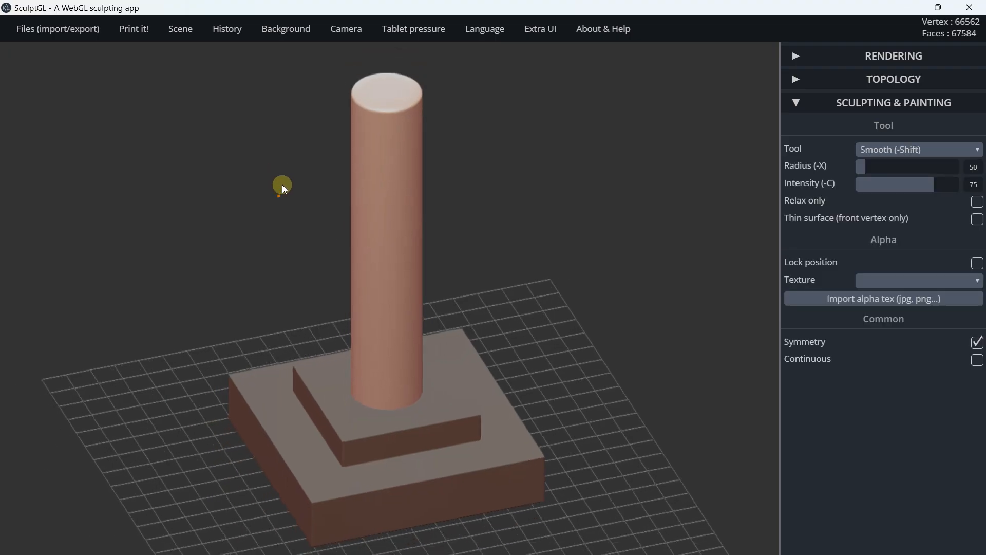
Step: Select the bottom slab and switch to the Flatten tool with radius 63 and intensity 58
middle_click_drag(294, 213, 302, 185, "shift")
left_click(322, 341)
left_click(283, 377)
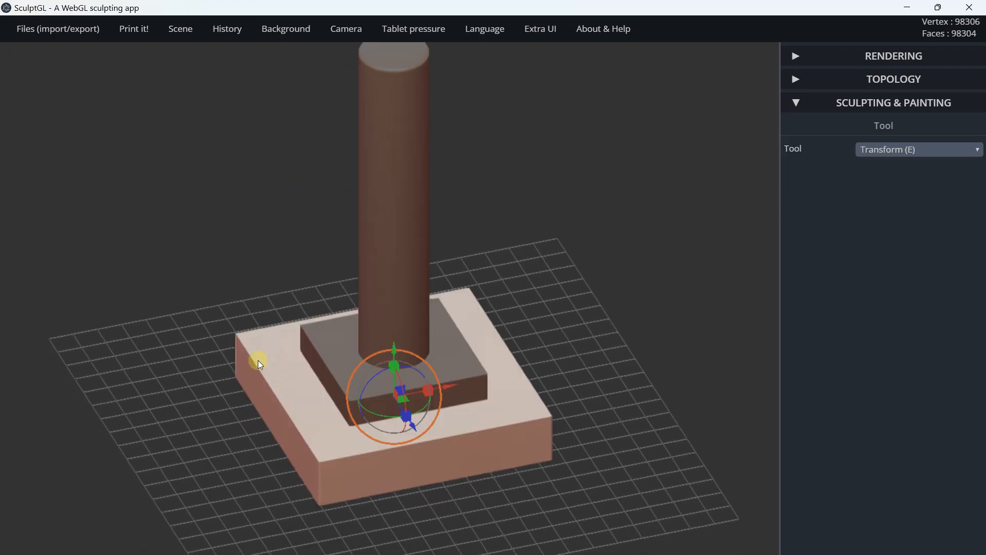
scroll(263, 370, "up", 2)
middle_click_drag(269, 402, 320, 325, "shift")
scroll(320, 325, "up", 1)
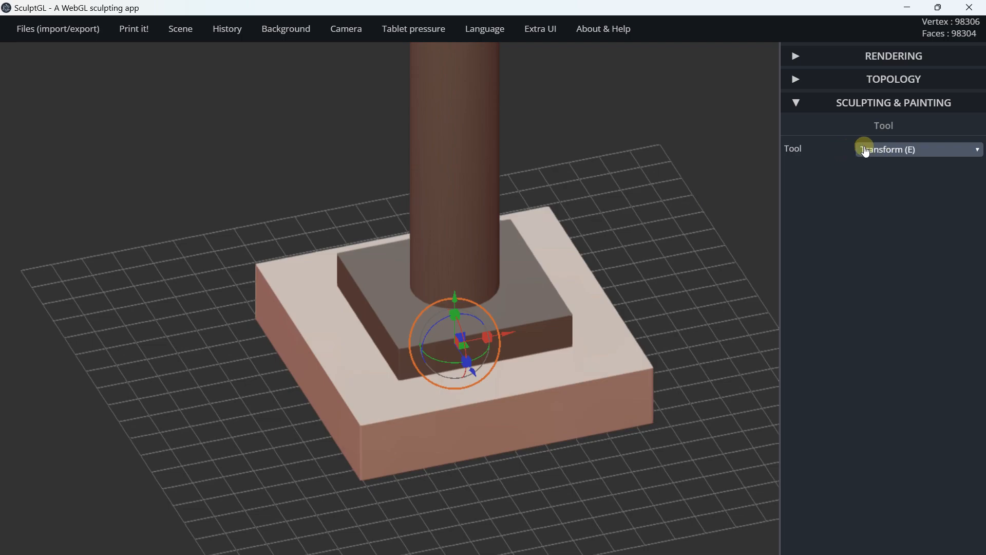
left_click(881, 149)
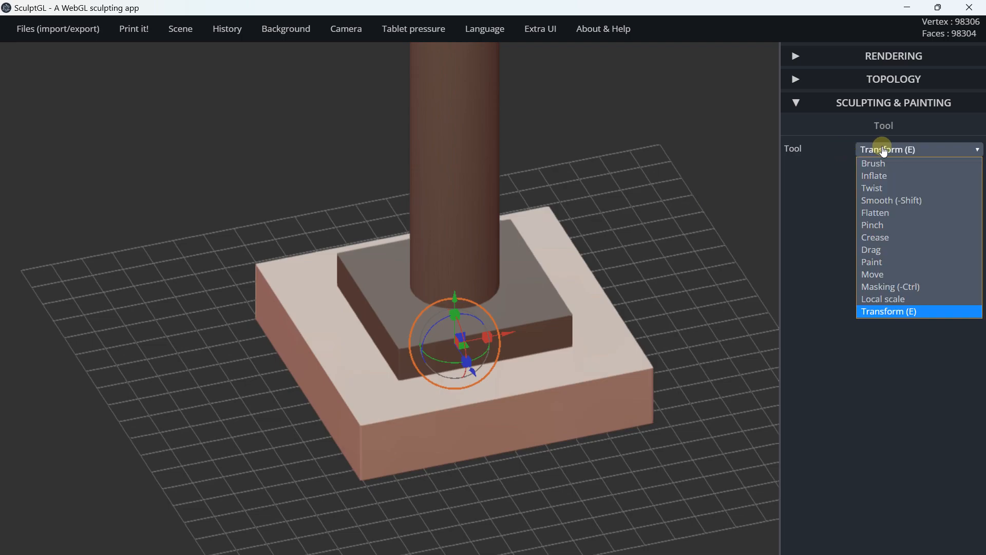
left_click(876, 210)
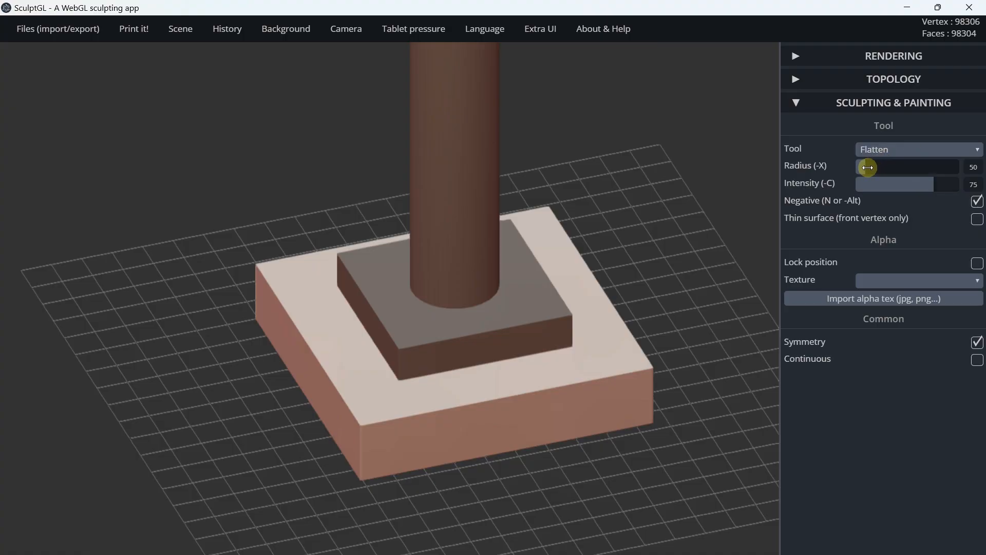
left_click(916, 184)
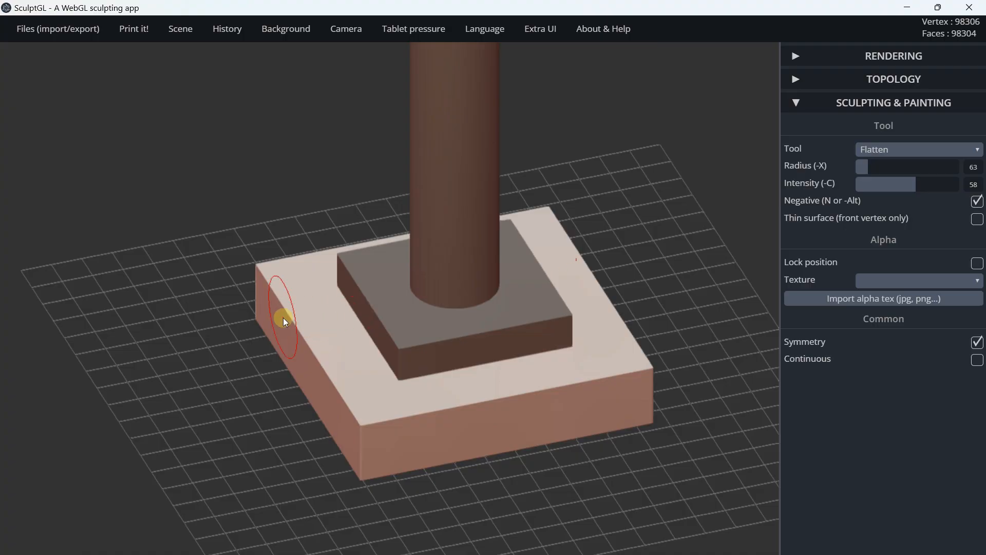
Step: Chip the first top edges of the bottom slab with negative Flatten strokes, reducing the radius to 25
scroll(283, 318, "up", 3)
middle_click_drag(266, 300, 372, 282, "shift")
scroll(373, 282, "up", 2)
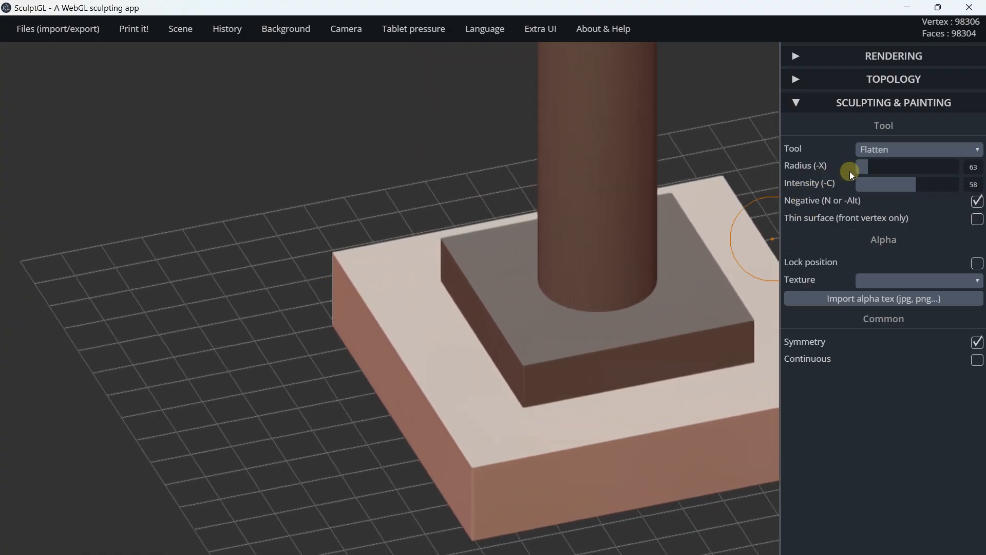
left_click_drag(870, 166, 859, 173)
mouse_move(359, 277)
left_mouse_down()
mouse_move(362, 300)
mouse_move(415, 373)
left_mouse_up()
left_click_drag(863, 165, 859, 166)
left_click_drag(444, 424, 460, 445)
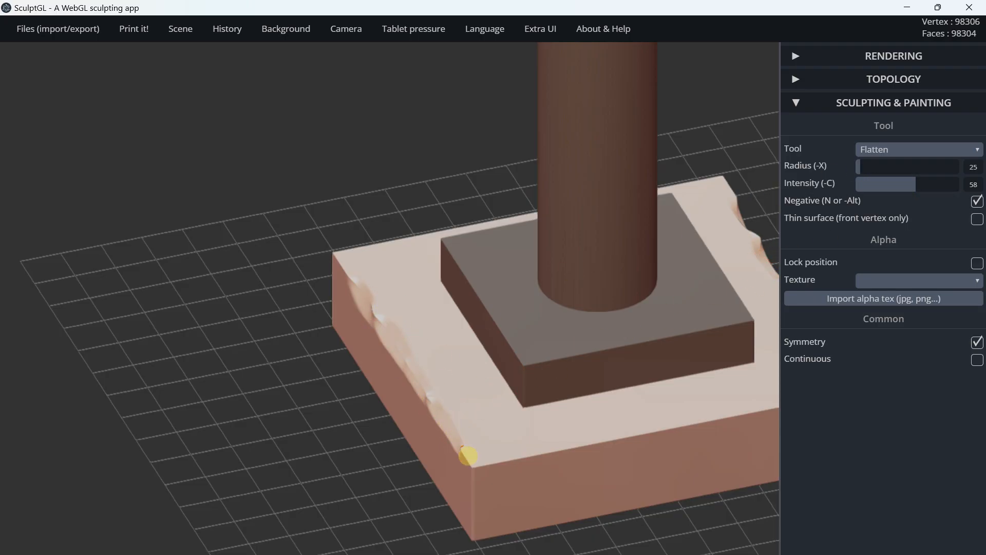
mouse_move(551, 454)
left_mouse_down()
mouse_move(693, 413)
mouse_move(596, 442)
mouse_move(500, 451)
left_mouse_up()
right_click_drag(504, 463, 373, 334)
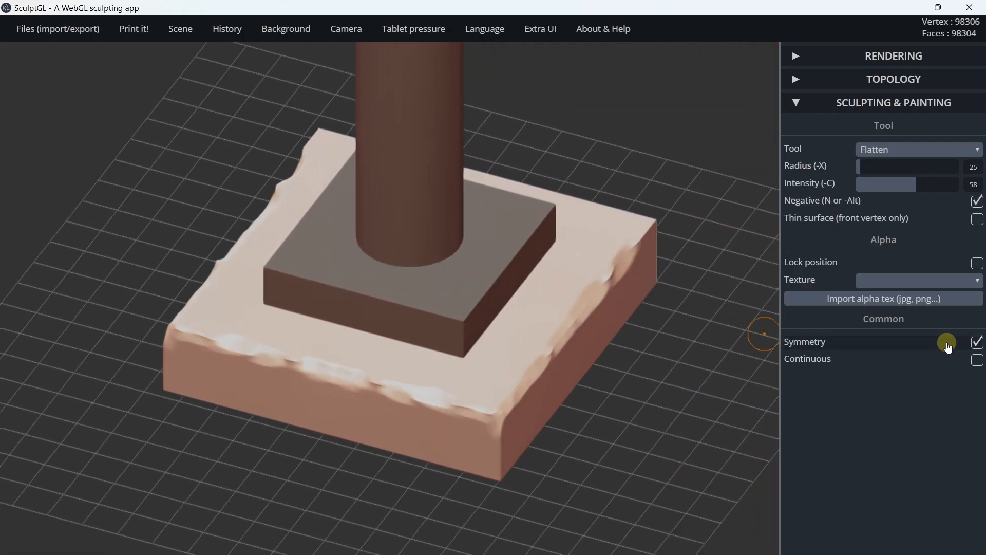
Step: Roughen the remaining top edges of the bottom slab with the same Flatten brush
right_click_drag(171, 270, 488, 296)
mouse_move(267, 241)
left_mouse_down()
mouse_move(259, 250)
mouse_move(303, 289)
mouse_move(293, 253)
mouse_move(257, 238)
mouse_move(402, 359)
mouse_move(405, 389)
mouse_move(409, 370)
mouse_move(433, 374)
mouse_move(484, 352)
mouse_move(422, 358)
mouse_move(558, 347)
left_mouse_up()
right_click_drag(558, 347, 384, 344)
key("shift")
right_click_drag(428, 306, 299, 315)
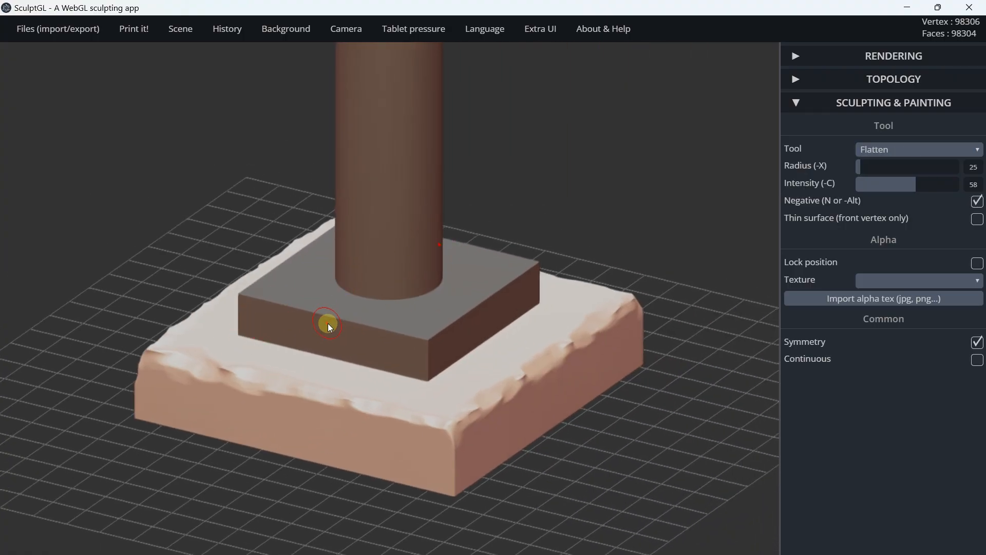
Step: Select the upper slab and chip its top edges and corners with negative Flatten strokes
left_click(188, 382)
scroll(275, 285, "up", 4)
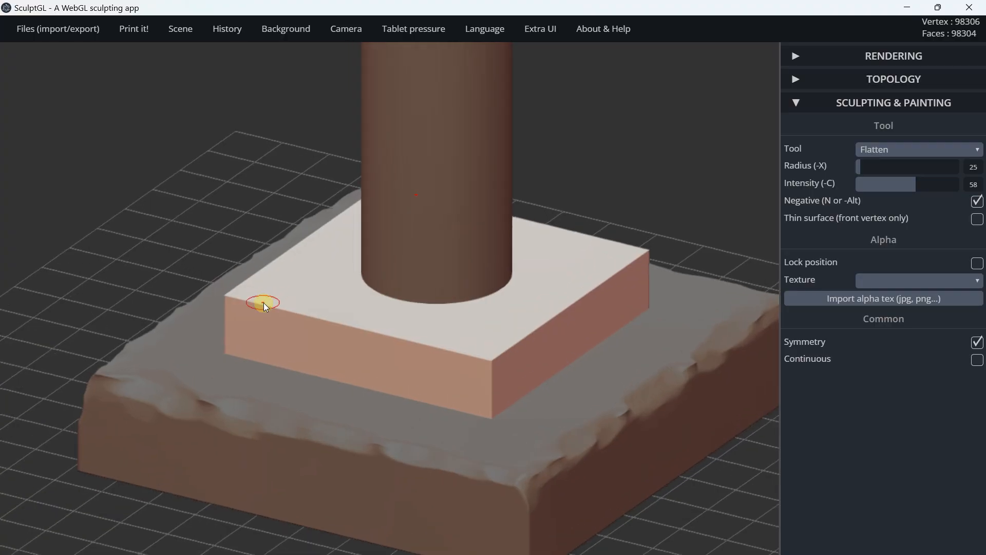
mouse_move(269, 311)
left_mouse_down()
mouse_move(476, 357)
mouse_move(569, 307)
mouse_move(507, 345)
left_mouse_up()
left_click_drag(226, 299, 243, 298)
mouse_move(242, 298)
right_mouse_down()
mouse_move(418, 286)
mouse_move(371, 273)
right_mouse_up()
middle_click_drag(60, 234, 256, 289, "shift")
mouse_move(287, 287)
left_mouse_down()
mouse_move(440, 374)
mouse_move(440, 361)
mouse_move(479, 353)
left_mouse_up()
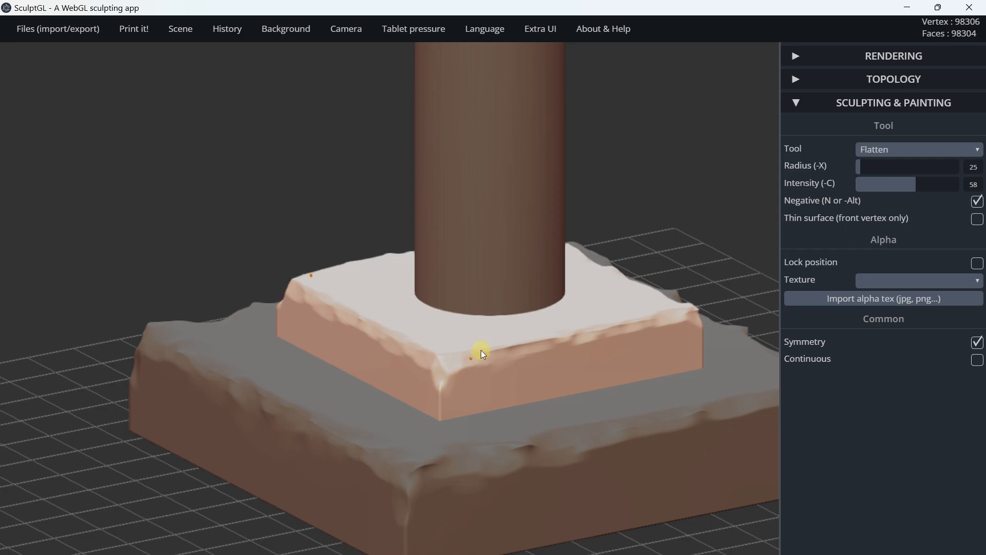
Step: Roughen the last untouched top edge of the upper slab and its adjoining corner
right_click_drag(510, 343, 444, 345)
left_click_drag(428, 344, 542, 355)
mouse_move(616, 355)
left_mouse_down()
mouse_move(636, 366)
mouse_move(705, 363)
left_mouse_up()
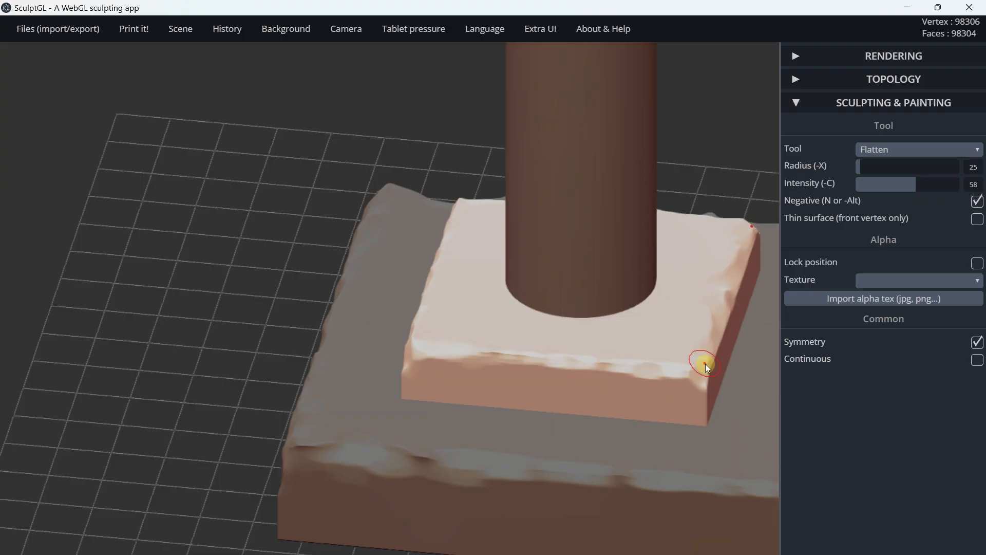
double_click(704, 364)
scroll(539, 286, "down", 5)
right_click_drag(464, 267, 343, 351)
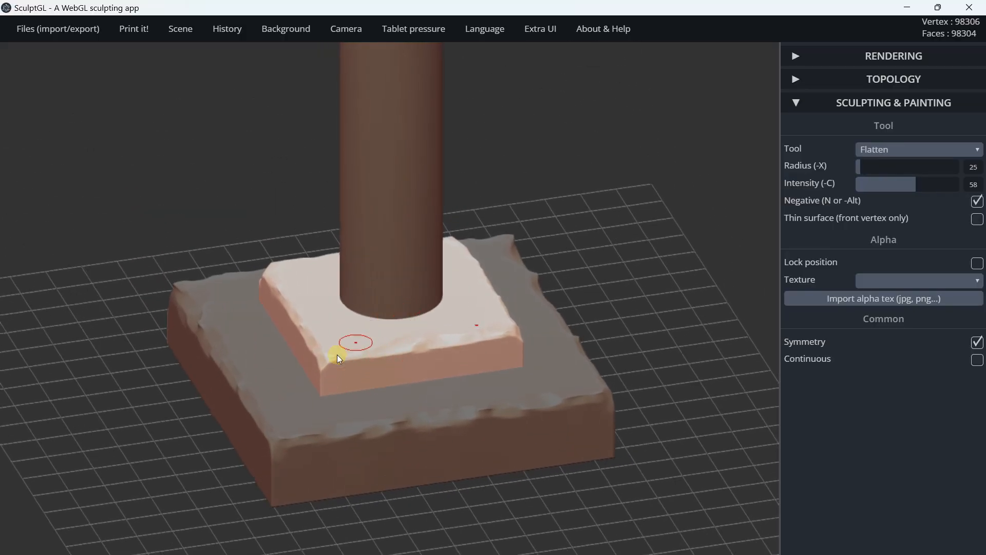
Step: Select the column, set Flatten to radius 34 and intensity 41, and carve shallow dents down its side
scroll(371, 225, "down", 3)
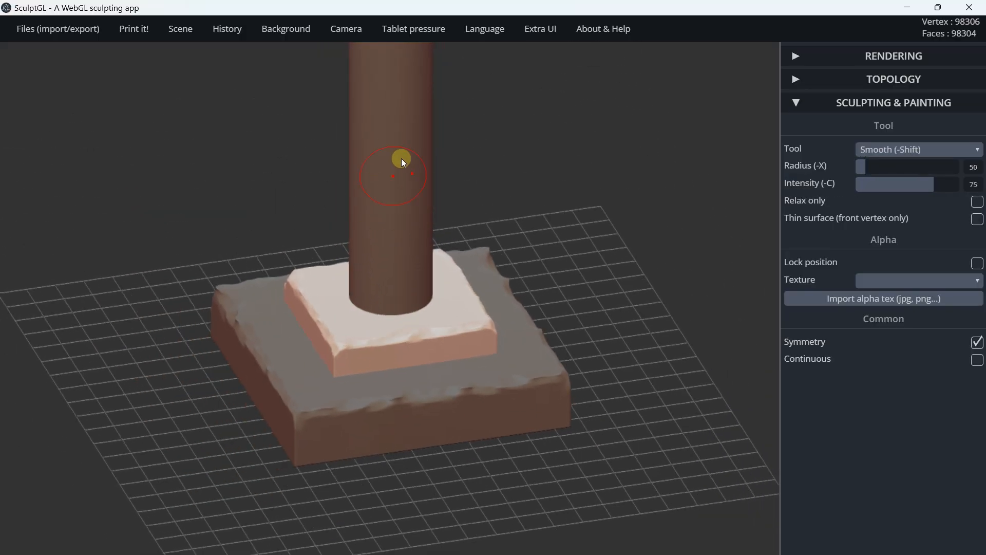
middle_click_drag(397, 168, 438, 333, "shift")
scroll(418, 126, "up", 3, "shift")
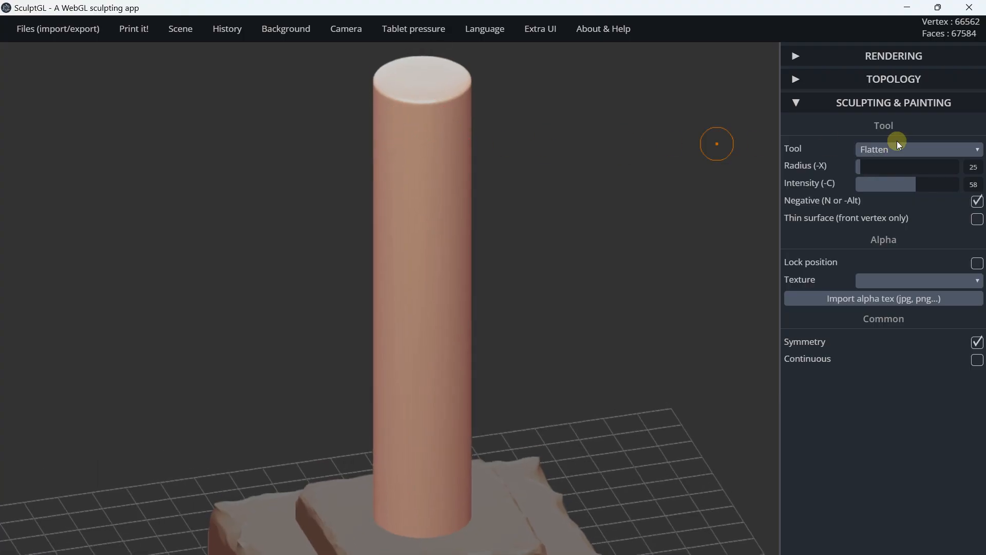
left_click_drag(859, 168, 862, 168)
left_click_drag(912, 187, 897, 186)
mouse_move(396, 145)
left_mouse_down()
mouse_move(413, 228)
mouse_move(390, 274)
mouse_move(396, 434)
left_mouse_up()
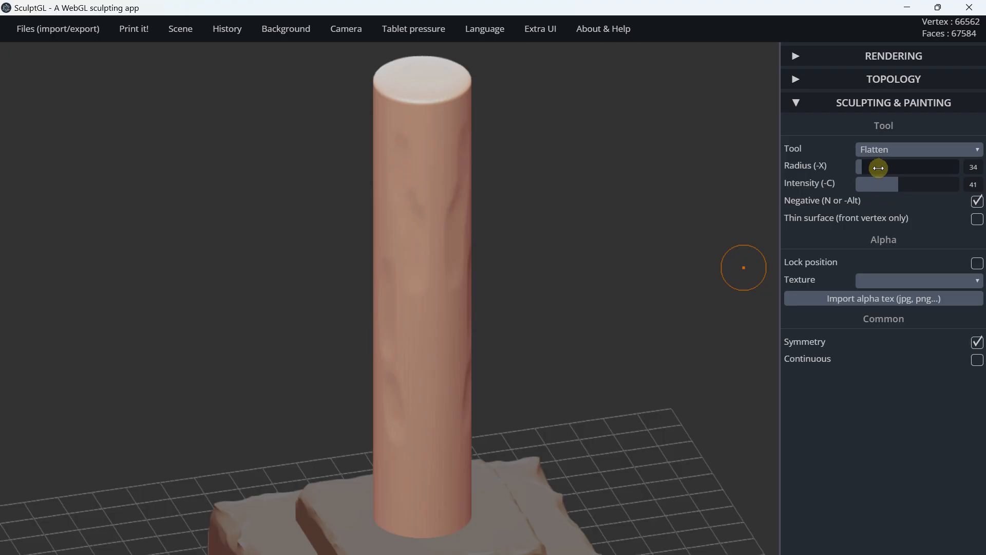
Step: Turn off Negative for Flatten and stroke uneven vertical facets along the length of the column
left_click(975, 202)
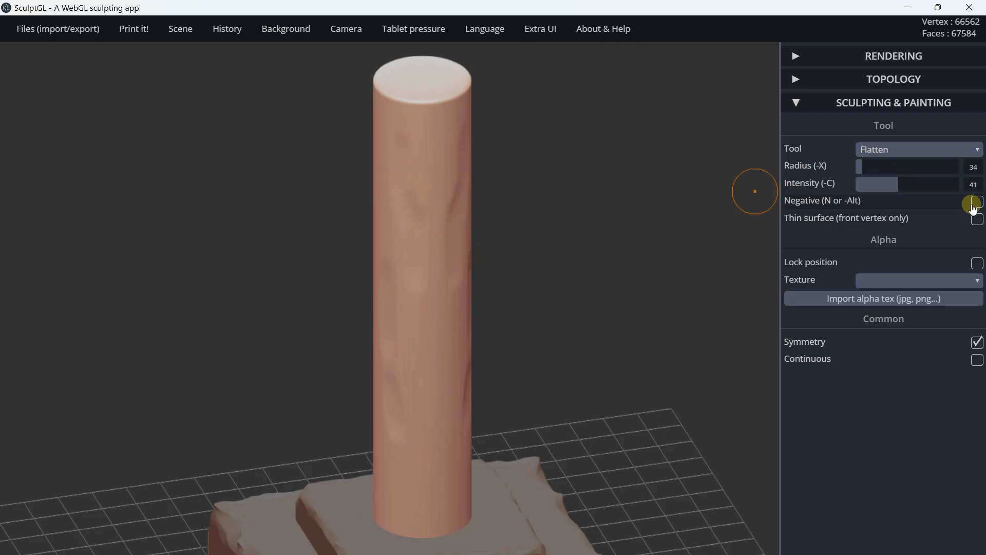
left_click(421, 141)
mouse_move(431, 199)
left_mouse_down()
mouse_move(420, 444)
mouse_move(394, 493)
mouse_move(367, 319)
left_mouse_up()
mouse_move(364, 172)
left_mouse_down()
mouse_move(378, 239)
mouse_move(379, 215)
left_mouse_up()
left_click(388, 214)
mouse_move(381, 159)
left_mouse_down()
mouse_move(388, 133)
mouse_move(442, 279)
mouse_move(418, 337)
mouse_move(475, 331)
mouse_move(449, 437)
left_mouse_up()
left_click_drag(466, 345, 480, 414)
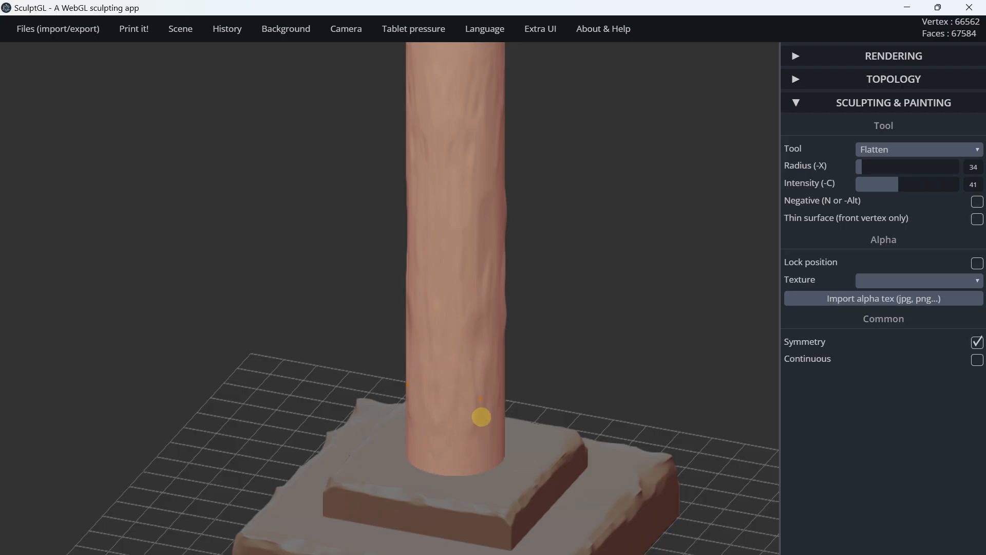
Step: Continue the flattened facets around the remaining sides of the column
right_click_drag(480, 414, 347, 418)
left_click_drag(498, 398, 519, 420)
right_click_drag(519, 420, 303, 402)
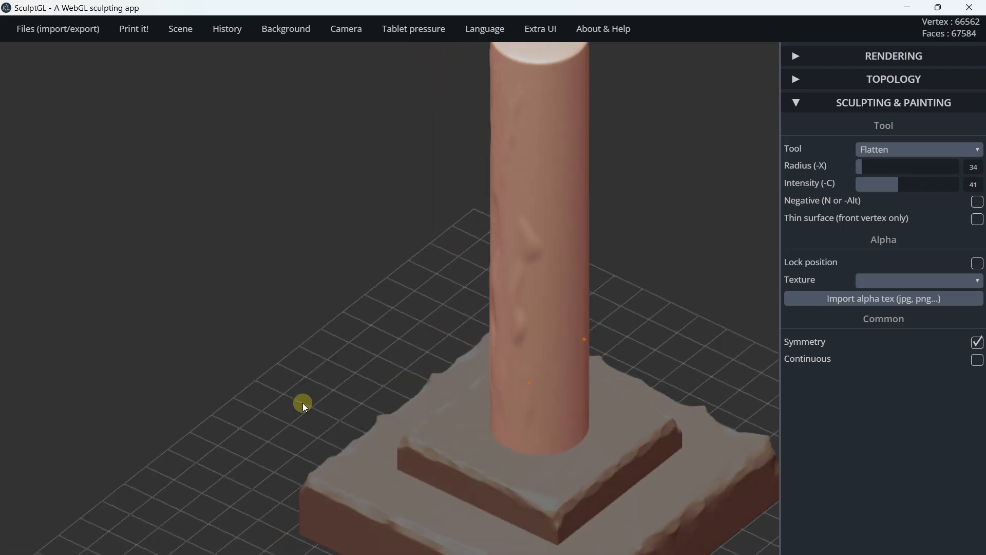
mouse_move(545, 361)
left_mouse_down()
mouse_move(524, 195)
mouse_move(546, 198)
mouse_move(532, 108)
mouse_move(557, 151)
mouse_move(565, 297)
mouse_move(553, 399)
mouse_move(545, 252)
left_mouse_up()
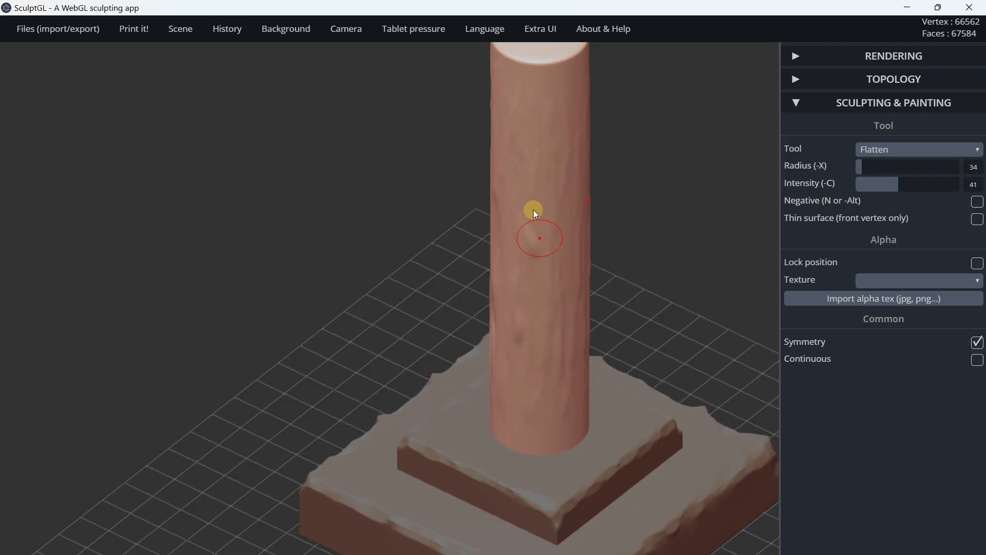
Step: Turn Negative back on for Flatten and chip the rim around the column's top
scroll(532, 195, "down", 2)
middle_click_drag(517, 123, 513, 357, "shift")
scroll(491, 263, "up", 4)
left_click(977, 201)
left_click_drag(467, 300, 528, 300)
left_click_drag(466, 283, 457, 284)
left_click_drag(422, 239, 578, 250)
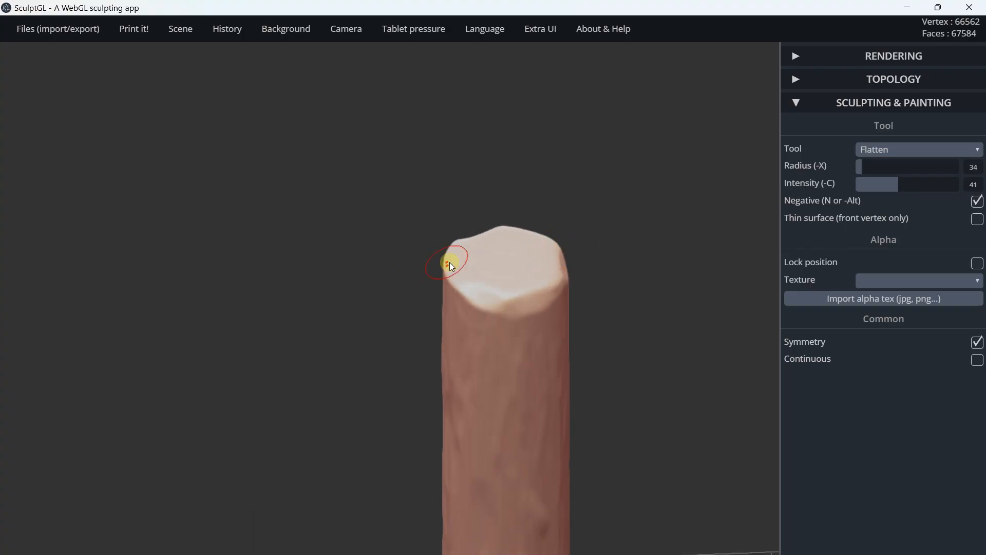
left_click_drag(455, 240, 385, 326)
Step: Turn off darkening of unselected objects and hide the grid
scroll(384, 326, "down", 10)
mouse_move(410, 375)
middle_mouse_down("shift")
mouse_move(435, 358)
mouse_move(455, 287)
middle_mouse_up("shift")
left_click_drag(411, 296, 532, 272)
scroll(446, 288, "up", 2)
left_click_drag(444, 284, 443, 307, "shift")
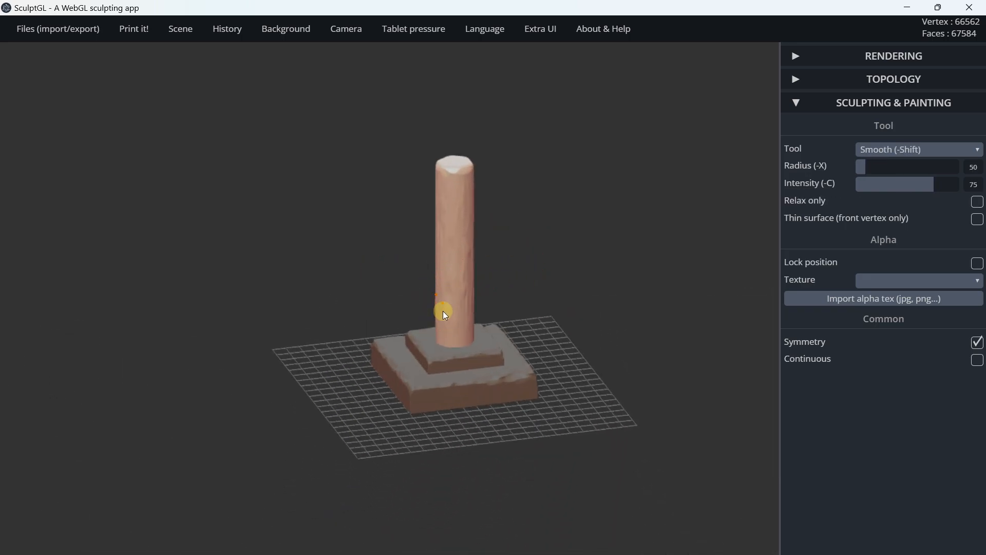
right_click_drag(443, 307, 449, 324)
scroll(449, 324, "up", 1)
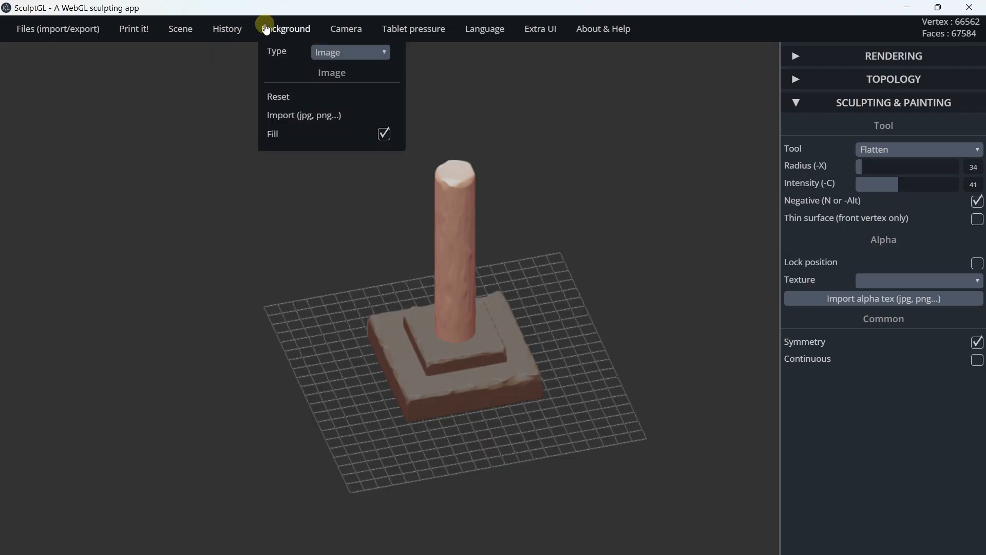
mouse_move(326, 30)
mouse_move(179, 28)
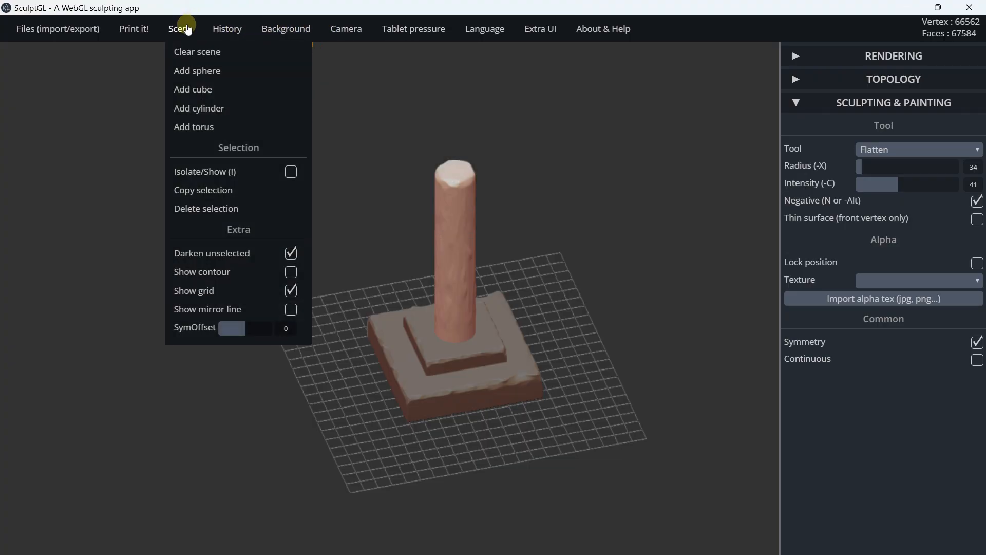
left_click(291, 253)
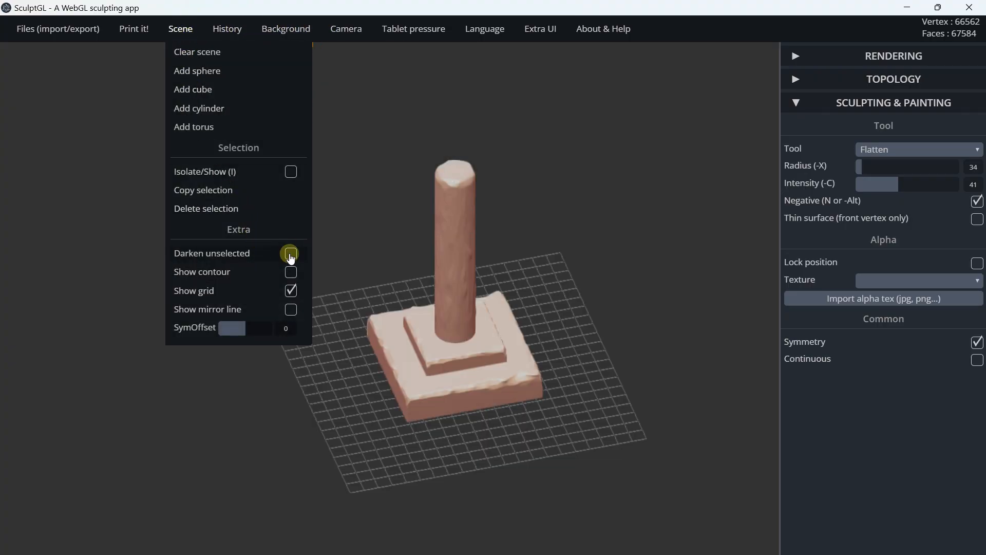
left_click(290, 289)
left_click_drag(358, 321, 344, 297)
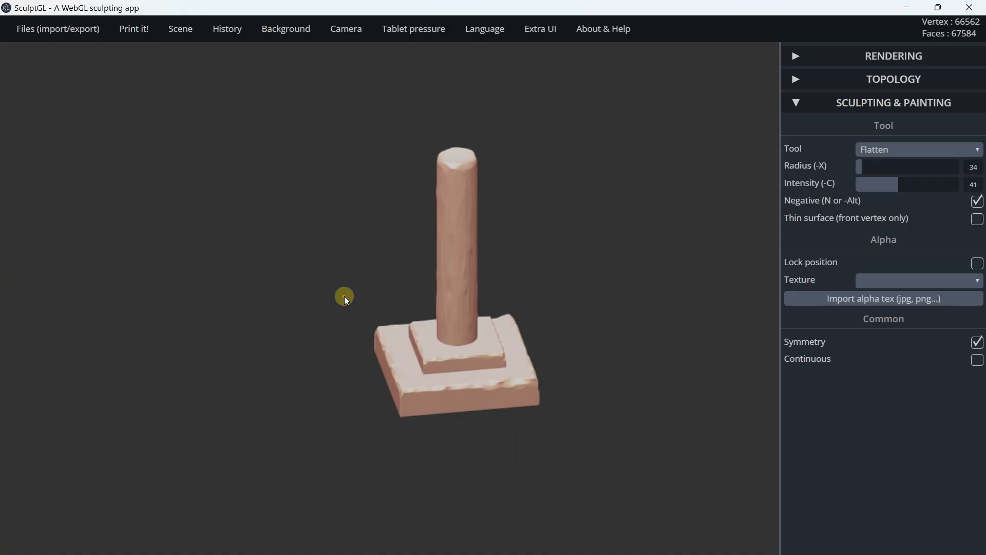
Step: Examine the roughened column and stepped base from closer and from different angles
scroll(386, 289, "up", 3)
scroll(386, 289, "up", 2)
left_click_drag(417, 282, 455, 273)
scroll(455, 273, "down", 1)
middle_click_drag(455, 273, 396, 266, "shift")
scroll(227, 143, "down", 1)
middle_click_drag(232, 161, 237, 212, "shift")
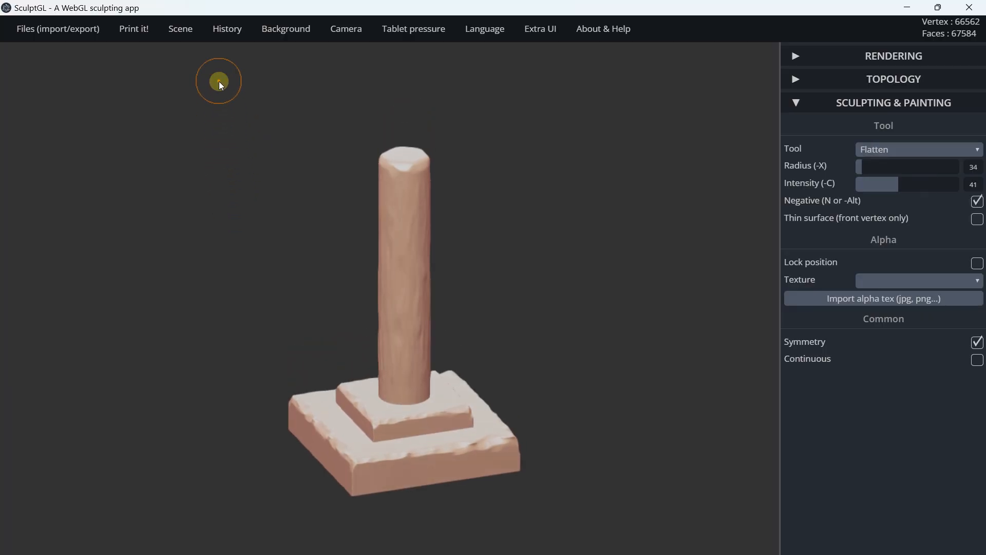